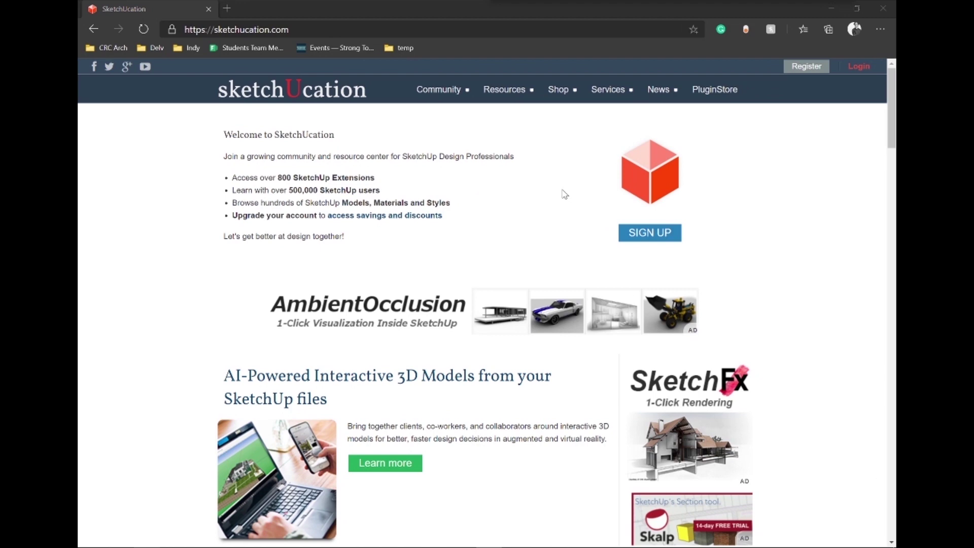
Open SketchUcation's PluginStore page and browse the listed SketchUp plugins
click(710, 97)
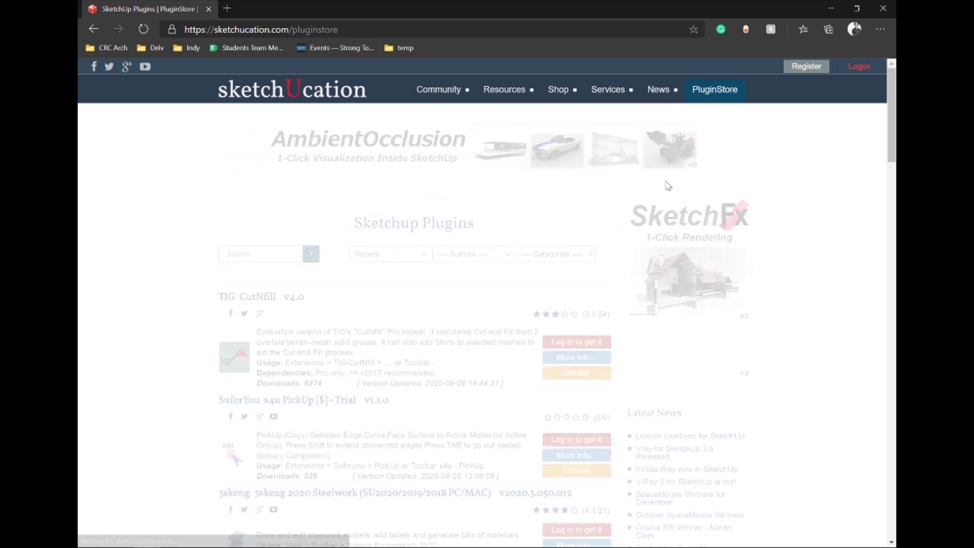
scroll(482, 218, down, 6)
scroll(479, 220, down, 10)
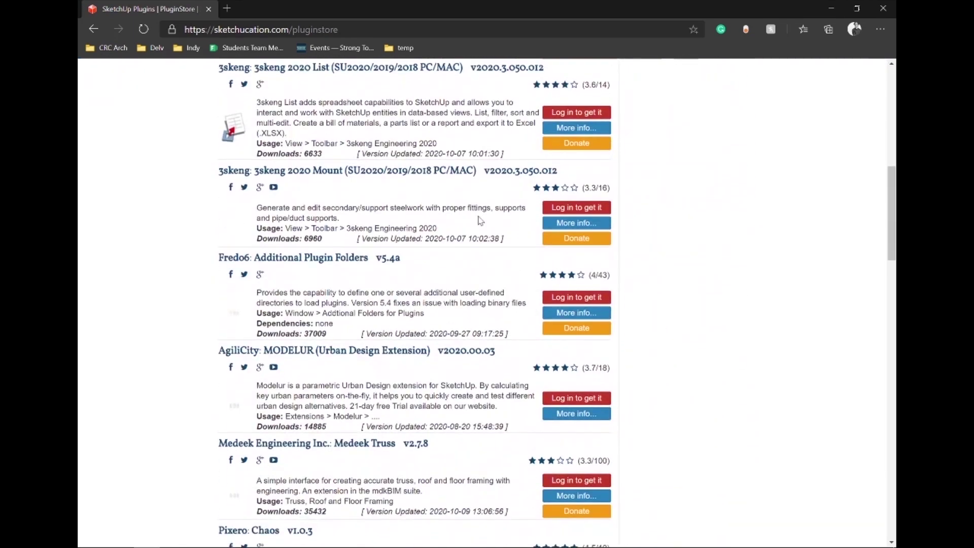
scroll(480, 220, up, 17)
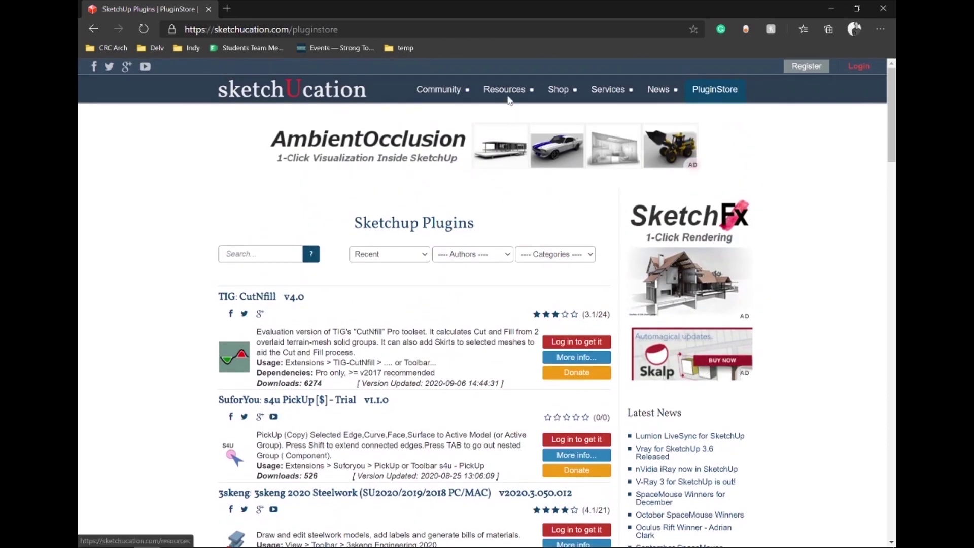
Open the Plugin Store Download page from the SketchUcation resources and look through it
mouse_move(510, 92)
click(515, 114)
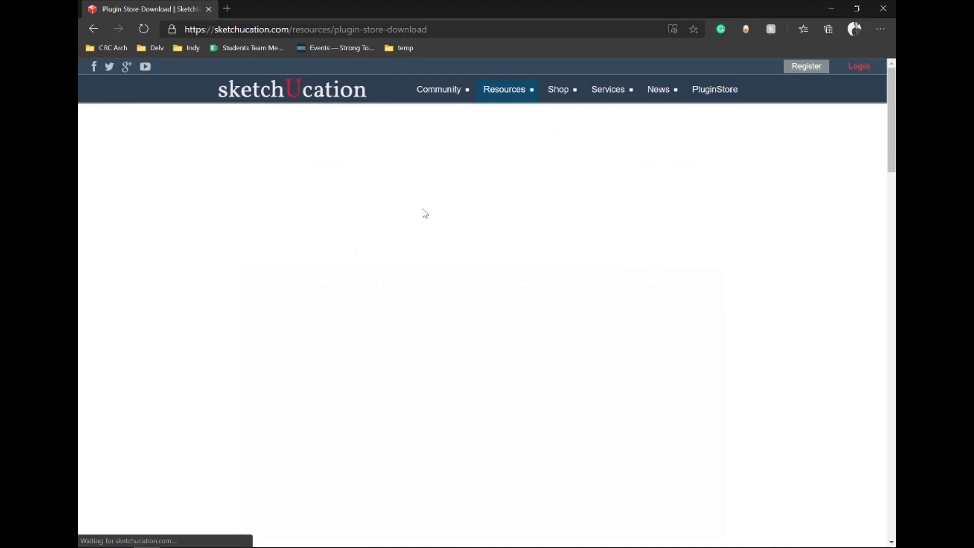
scroll(358, 211, down, 1)
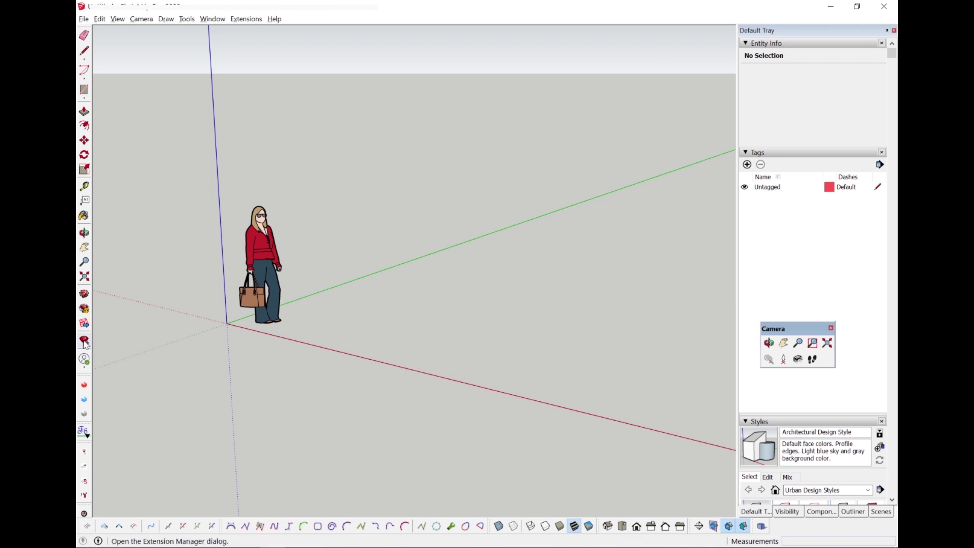
In SketchUp, open the Extension Manager and start installing an extension
click(84, 341)
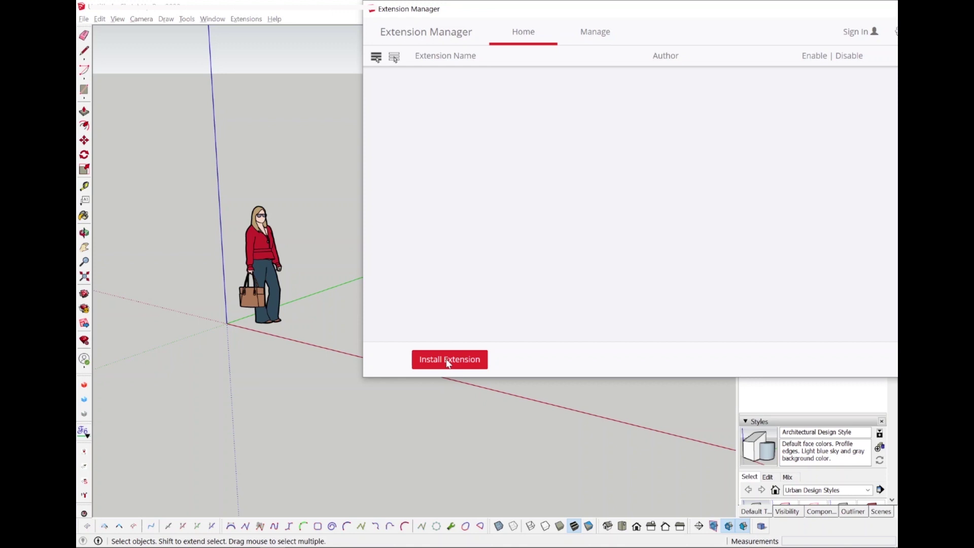
click(447, 360)
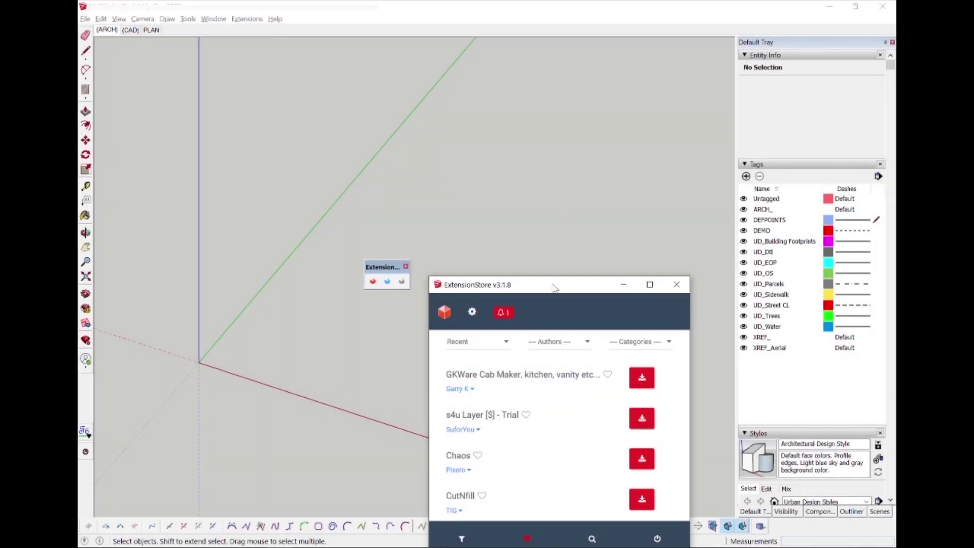
Reposition the ExtensionStore window over the model so its list fits, and browse the recent extensions
drag(554, 288, 539, 117)
scroll(546, 267, down, 10)
scroll(548, 267, down, 3)
scroll(543, 208, up, 15)
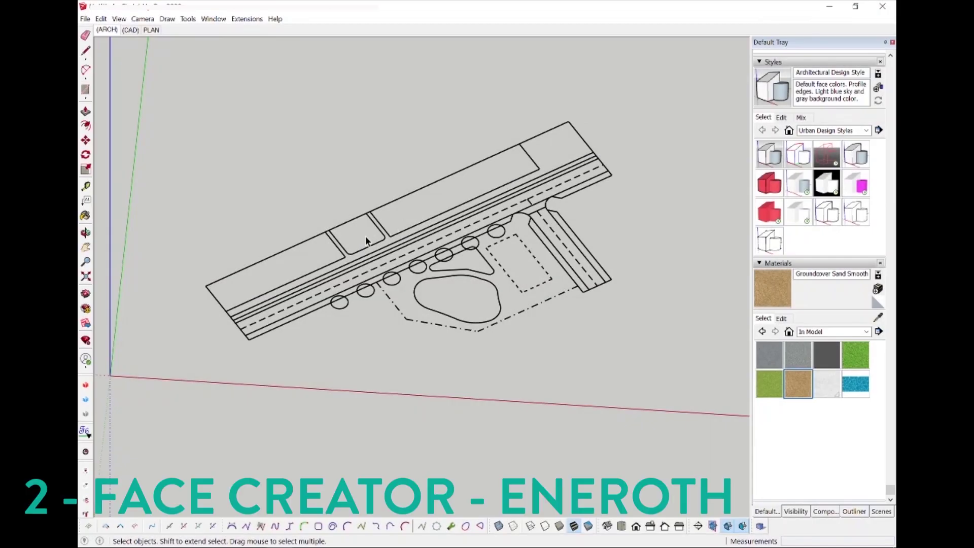
scroll(365, 236, up, 3)
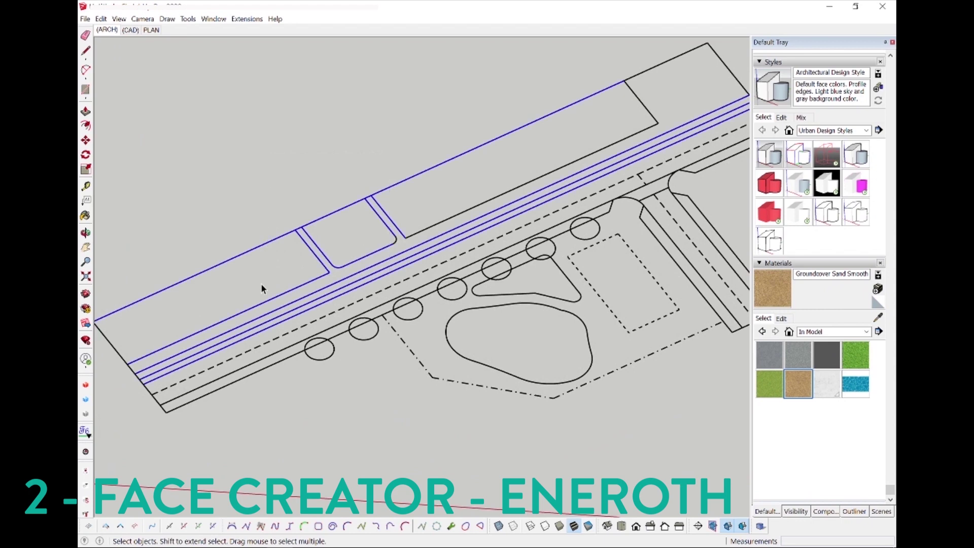
Create faces from the selected street and lot linework with Eneroth Face Creator, including the lower road strip
click(246, 18)
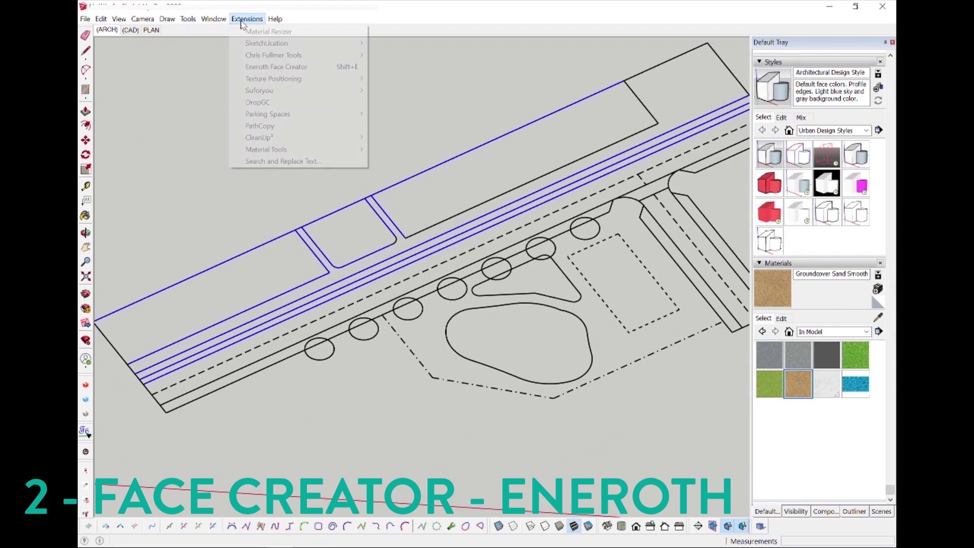
click(349, 67)
middle_click(367, 325)
middle_click(367, 324)
click(295, 319)
key(f)
Create faces with Eneroth Face Creator for the dash-dot bounded park parcel, the side street and the remaining road edge
click(453, 293)
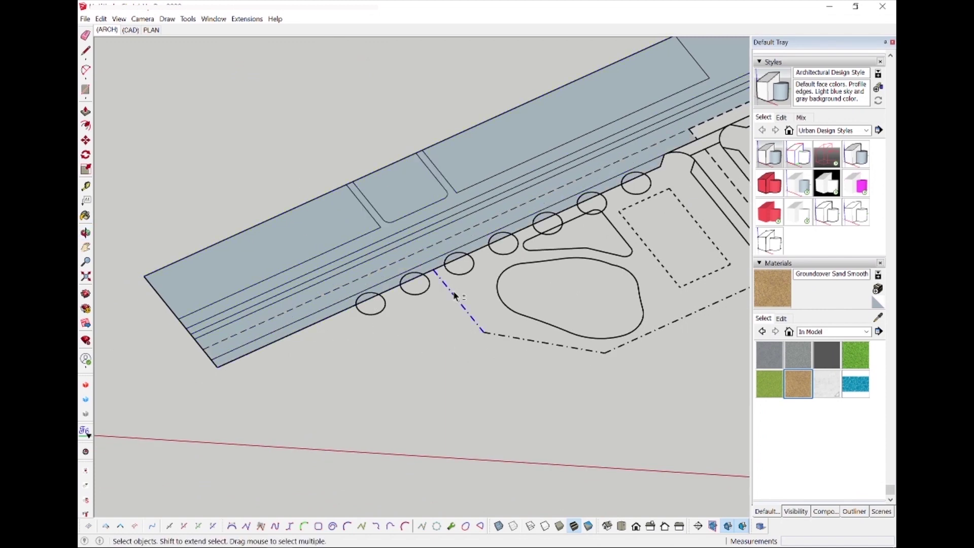
key(f)
shift+middle_drag(432, 256, 300, 315)
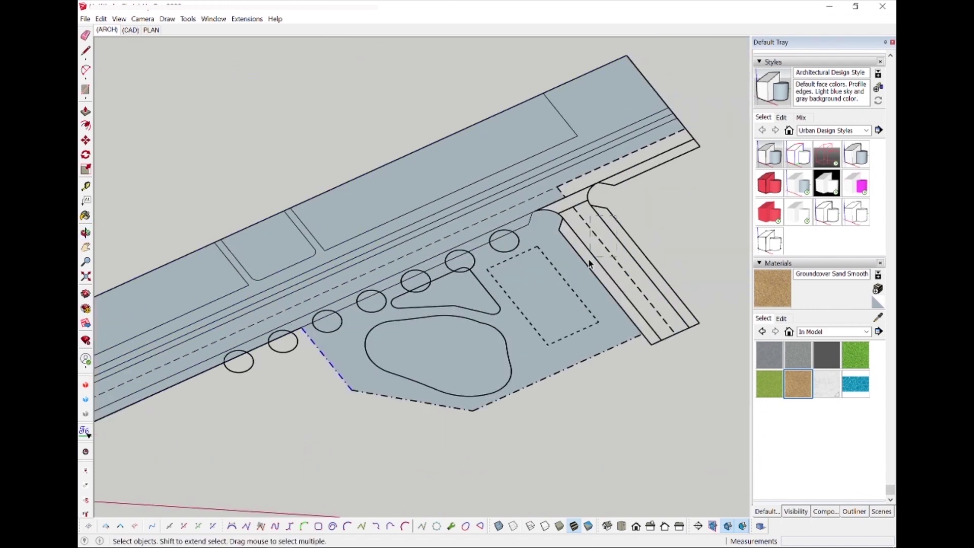
key(f)
drag(587, 179, 586, 179)
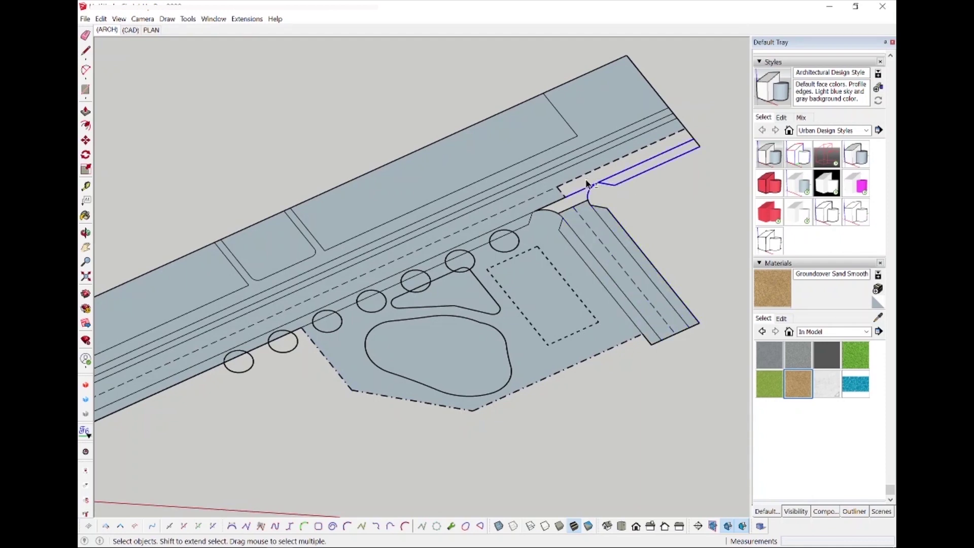
key(f)
Create separate faces with Eneroth Face Creator inside the rounded pond outline and the triangular planting bed
triple_click(605, 297)
right_click(604, 297)
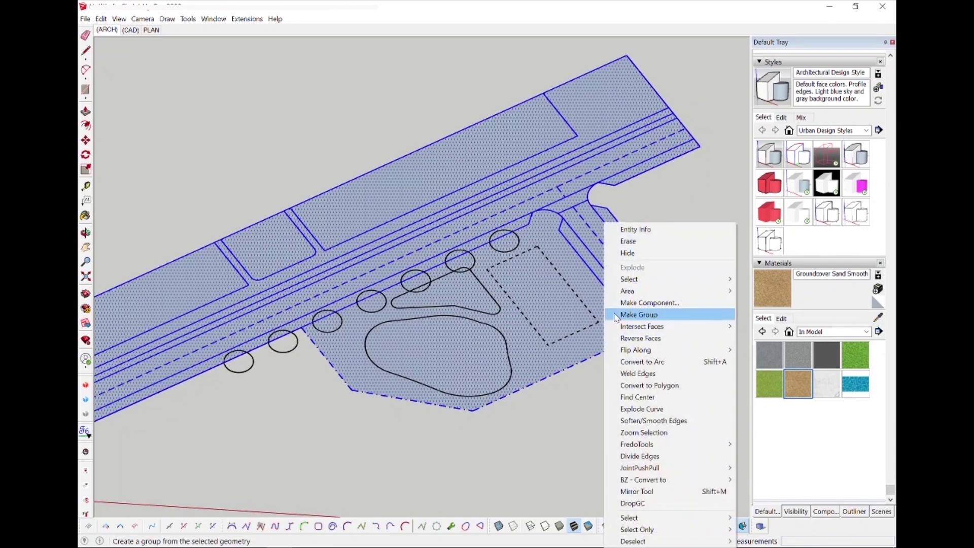
click(506, 362)
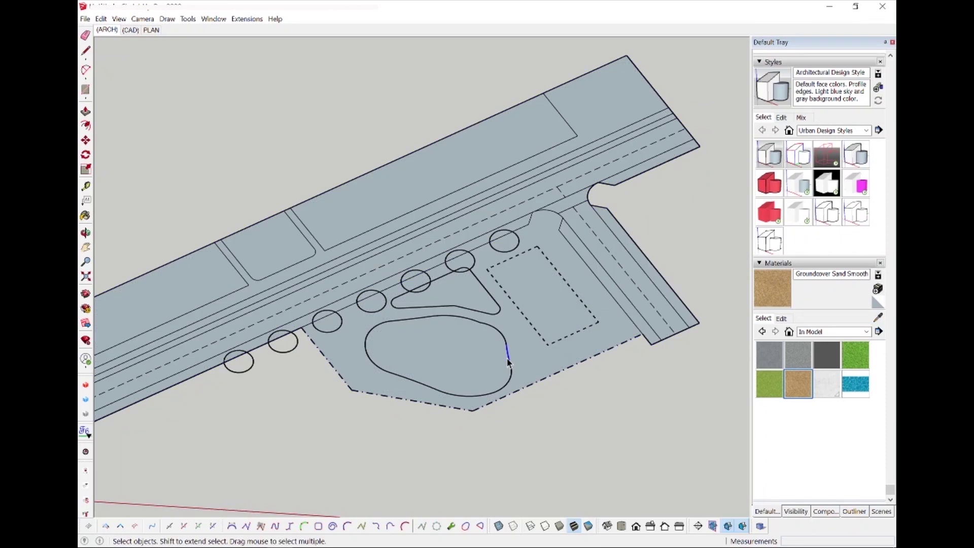
click(489, 313)
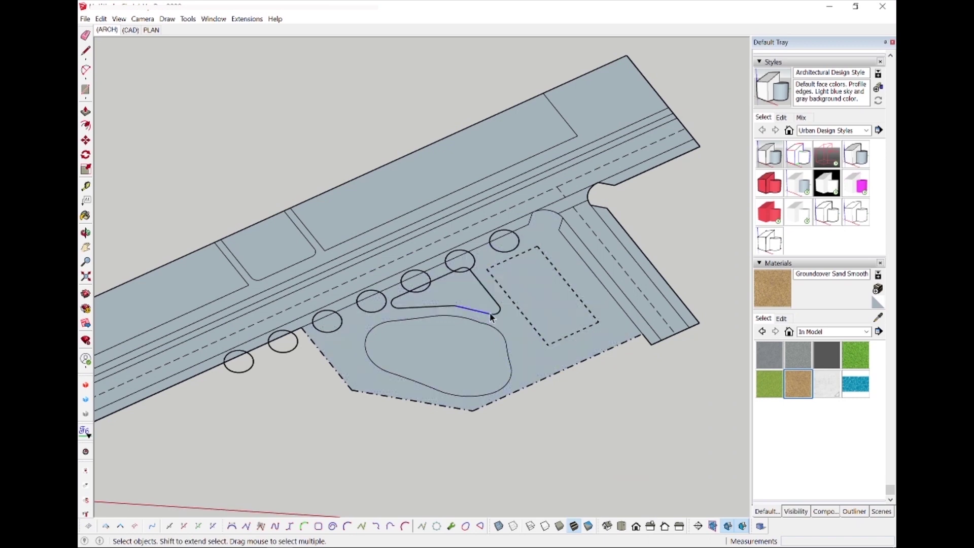
Reverse all the connected faces of the site plan and clear the selection
triple_click(521, 339)
right_click(521, 338)
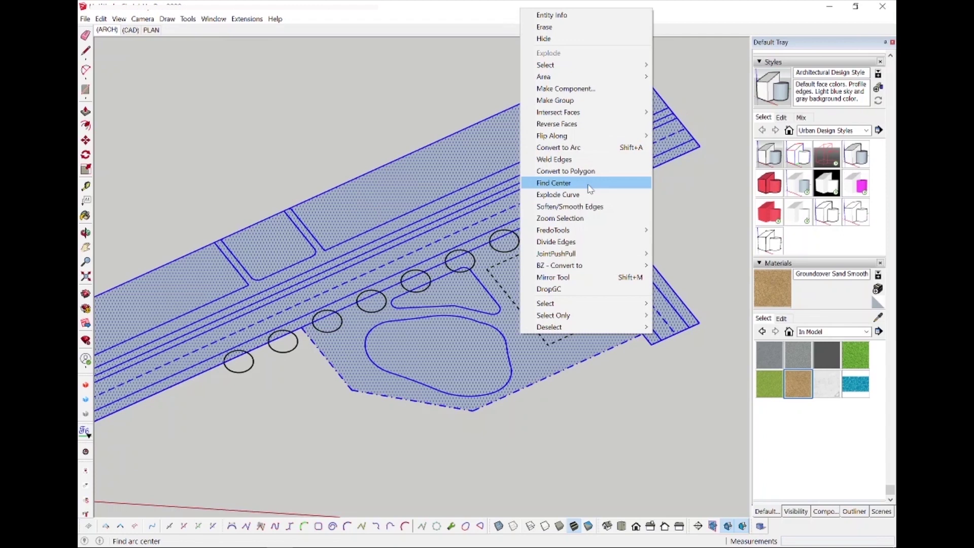
click(579, 123)
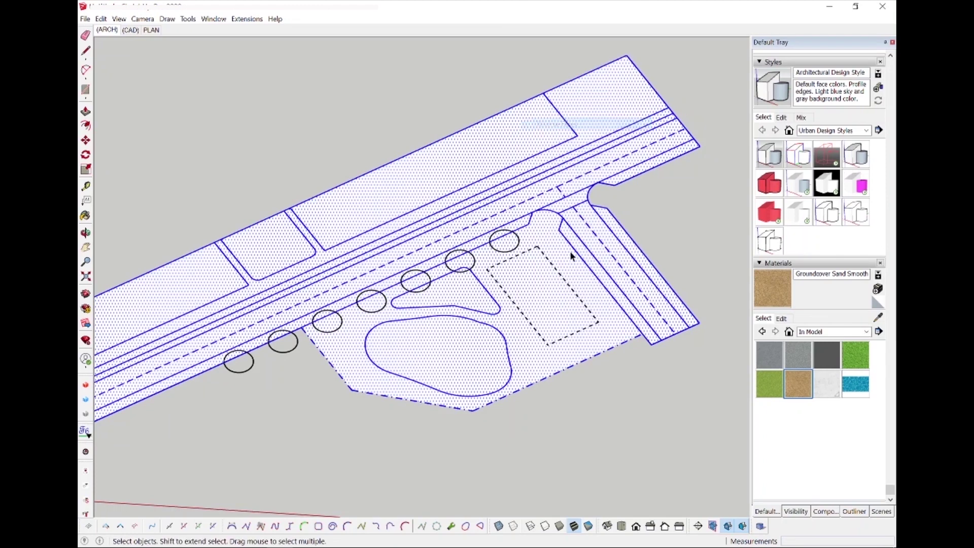
click(666, 411)
Paint the pond with Water Dark Blue, and the park, the ground around the lots and the roadside verge with Grass Dark Green
click(855, 384)
click(469, 361)
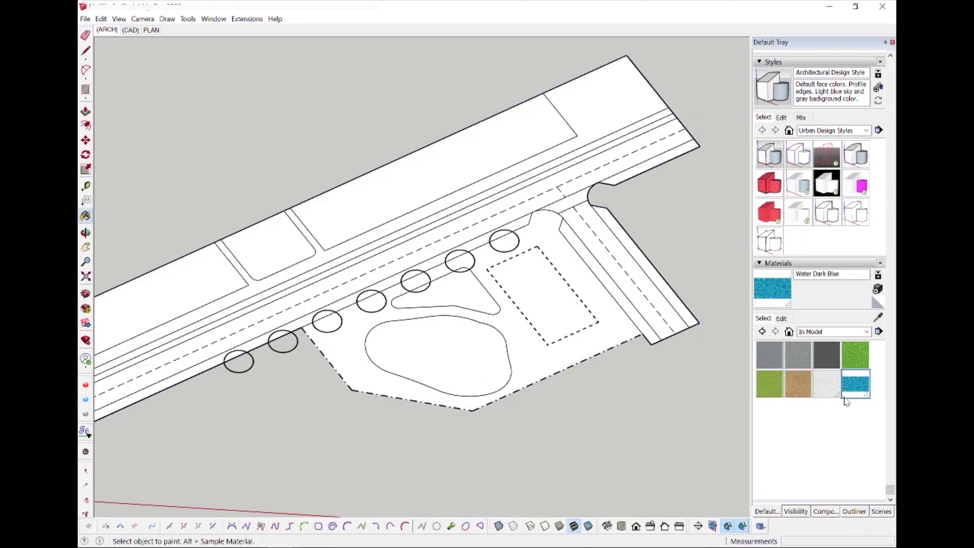
click(856, 360)
click(534, 356)
click(619, 125)
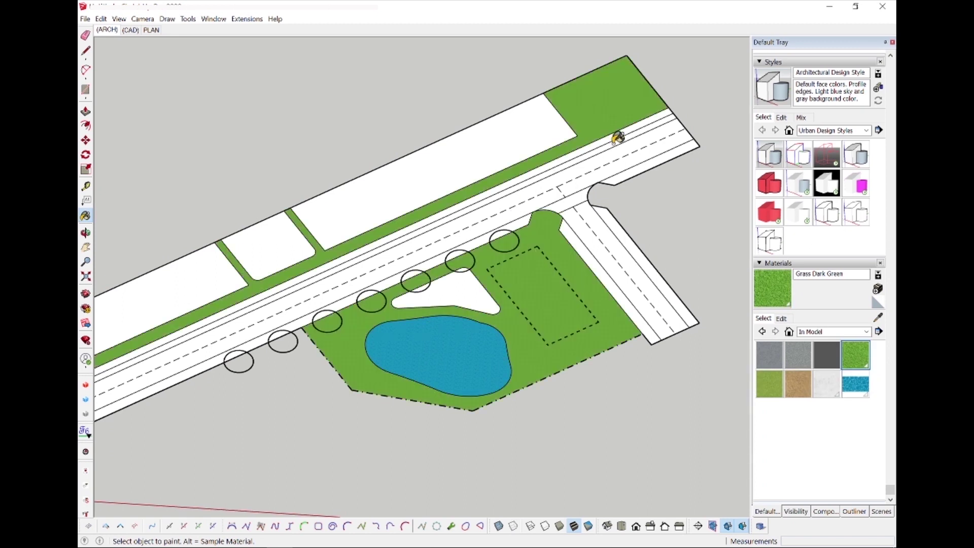
click(614, 140)
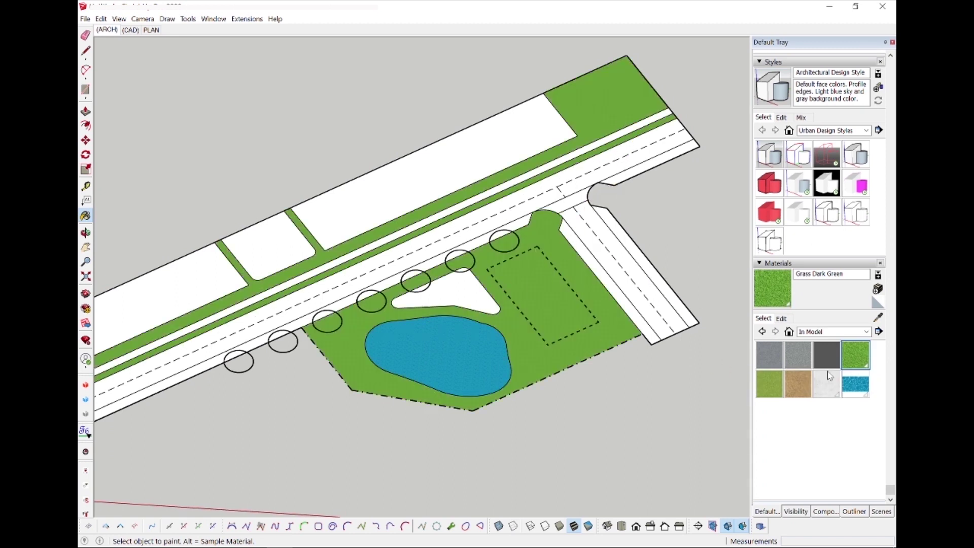
Paint the triangular bed with Grass Light Green and the road surfaces with Blacktop Old 01
click(769, 384)
click(459, 291)
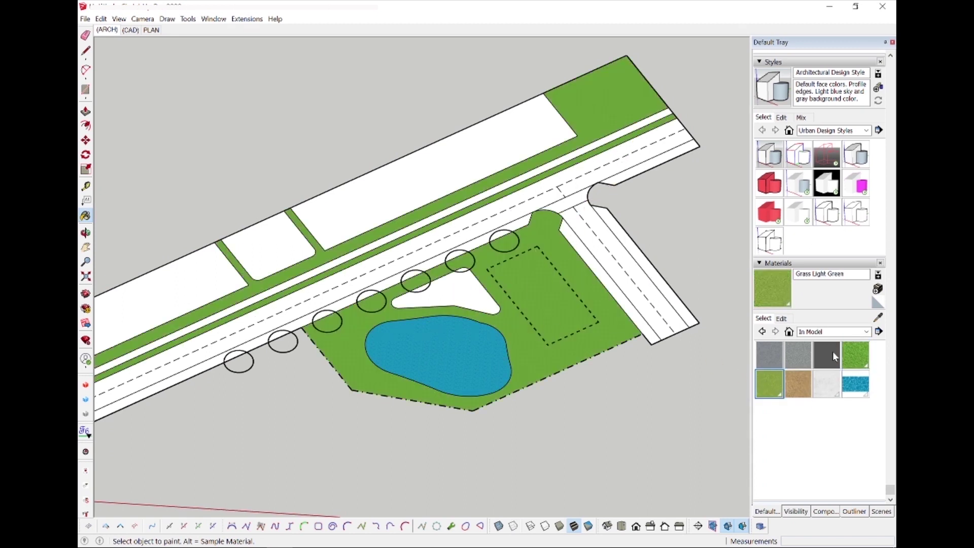
click(769, 355)
click(465, 247)
shift+middle_drag(467, 252, 536, 259)
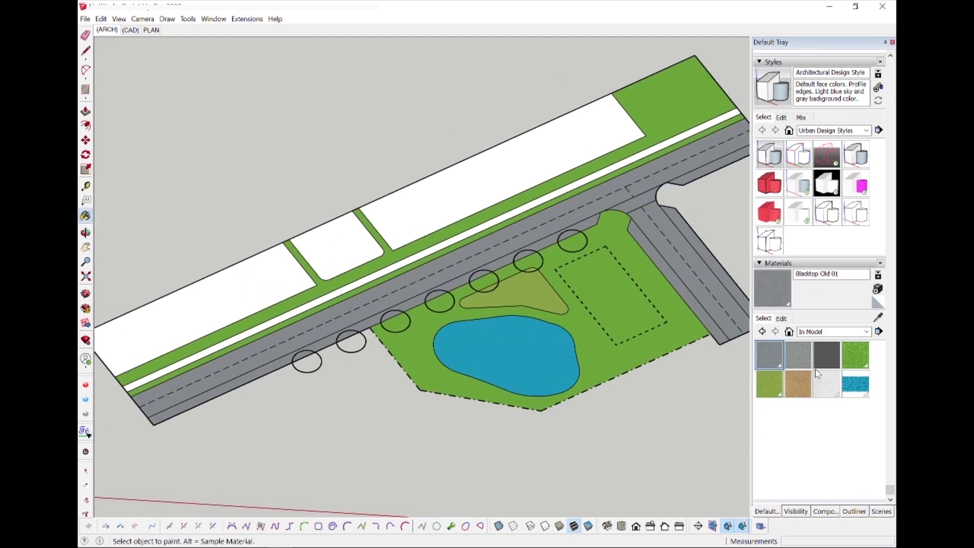
Paint the sidewalk strip between the two green verges with Groundcover Sand Smooth and return to the Select tool
click(798, 384)
click(495, 221)
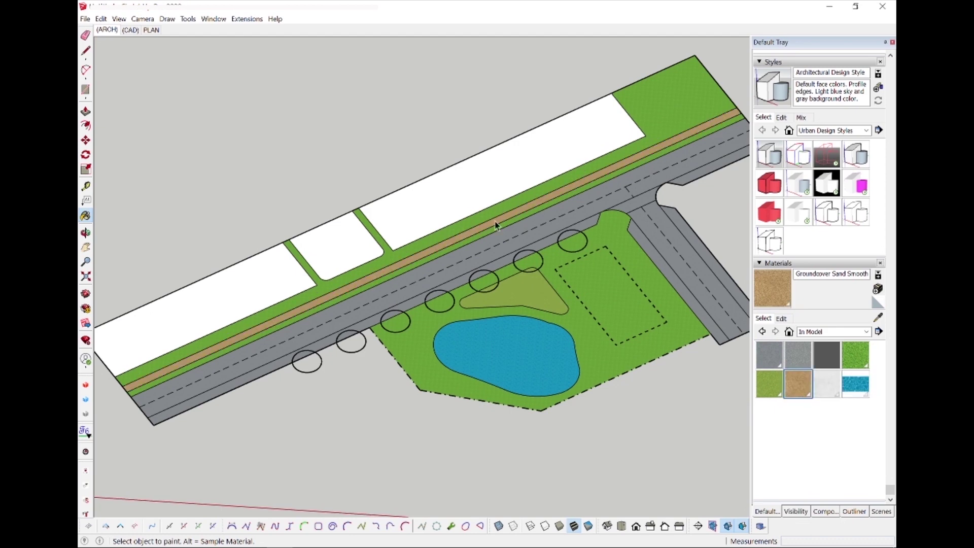
scroll(497, 221, down, 1)
middle_drag(510, 317, 587, 348)
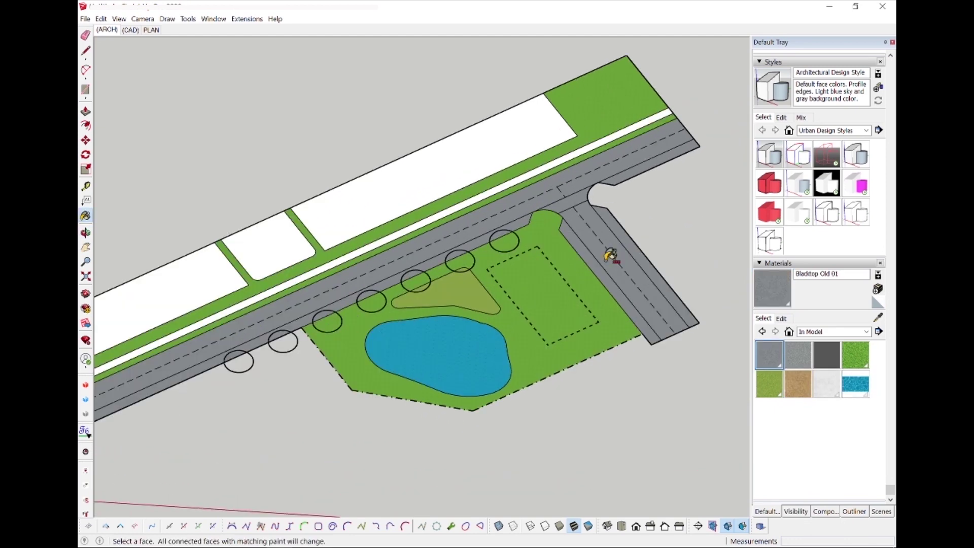
middle_drag(611, 256, 531, 261)
click(798, 388)
click(500, 215)
key(space)
scroll(500, 213, down, 2)
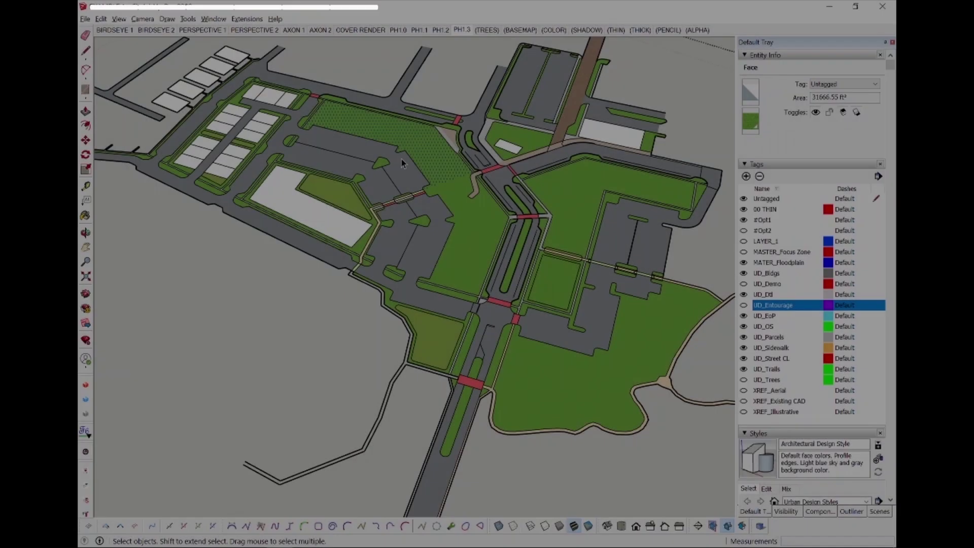
Examine the Select, Select Only and Deselect options offered for a large grass face
right_click(407, 145)
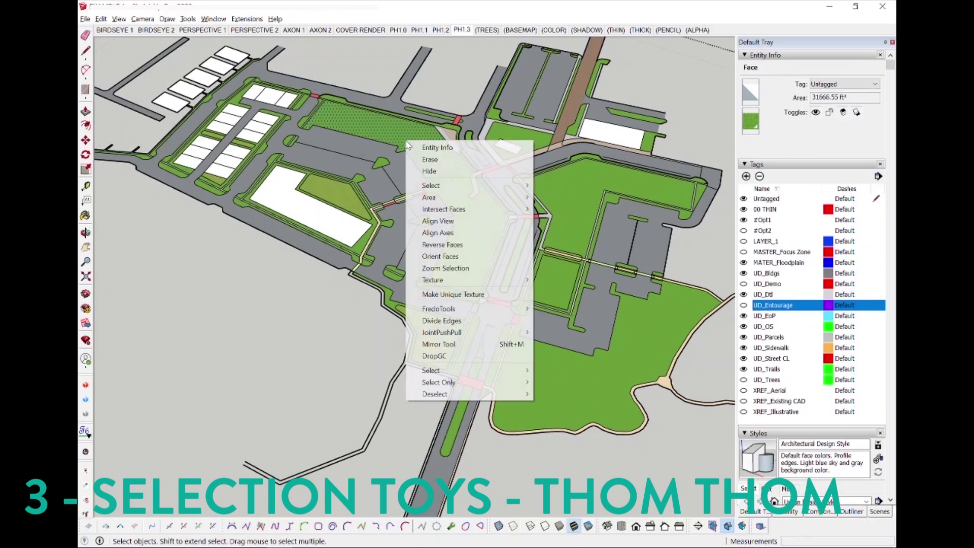
mouse_move(466, 375)
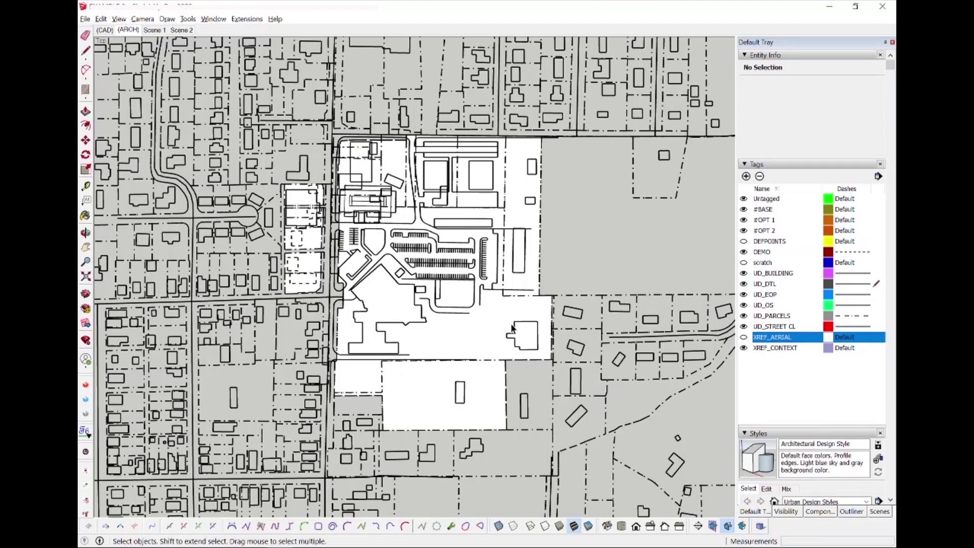
Inside the parcels group, select all the geometry, reduce the selection to faces with Select Only, and erase those faces
double_click(482, 324)
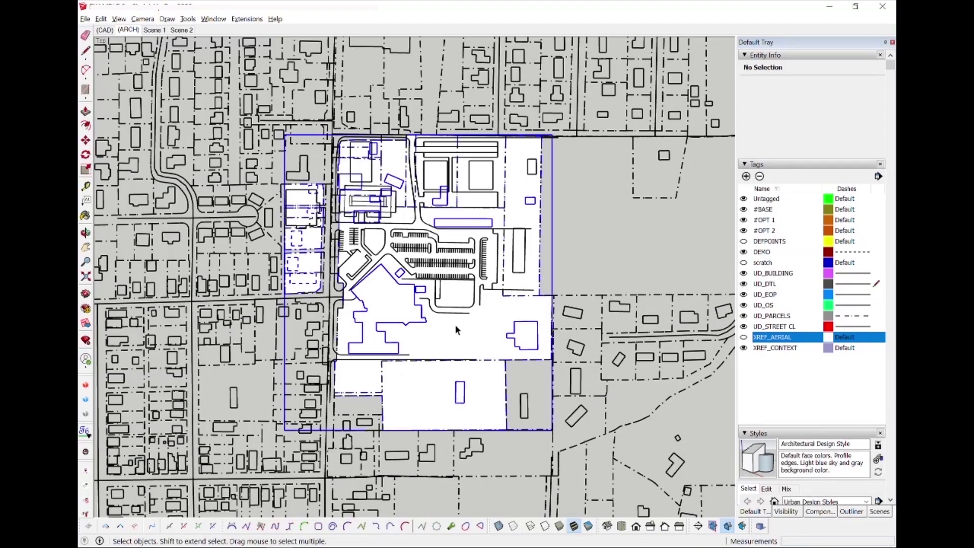
triple_click(461, 299)
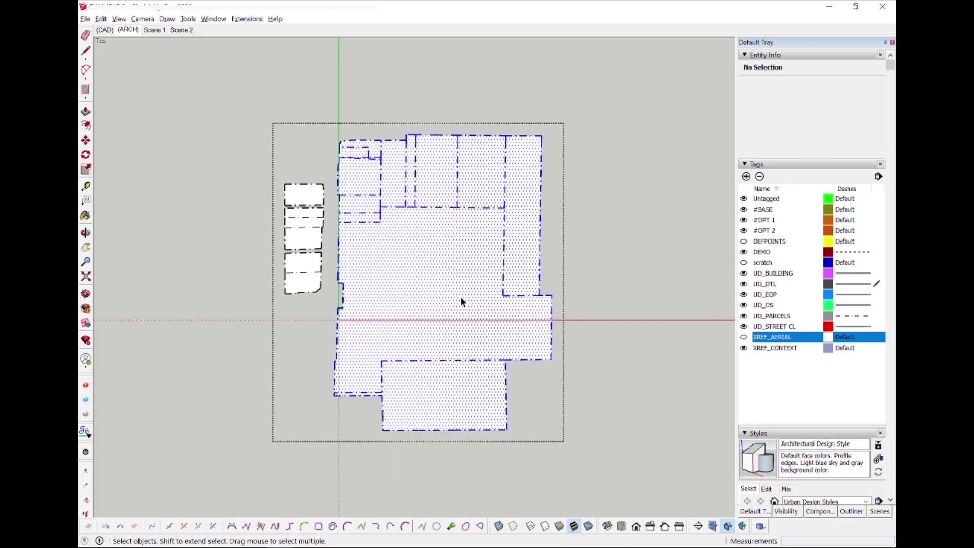
drag(244, 102, 621, 470)
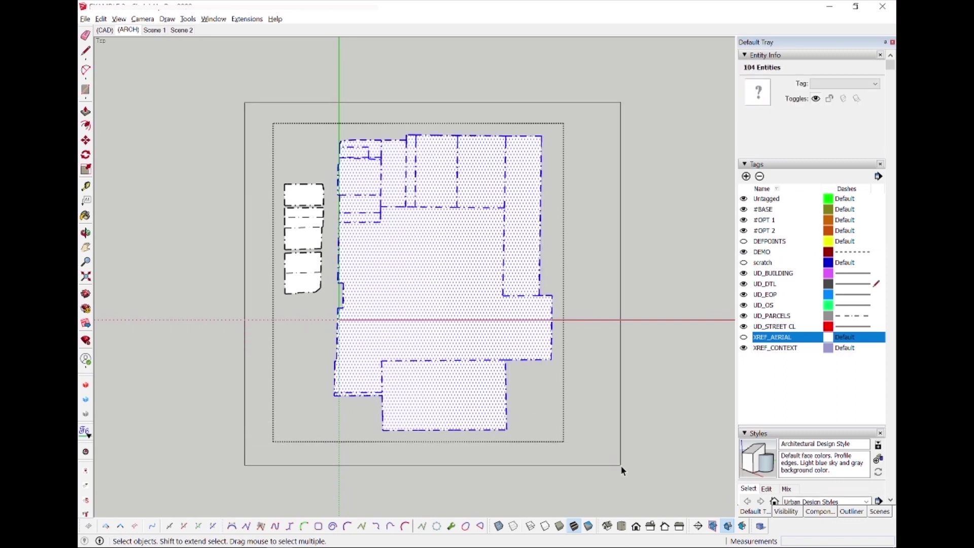
right_click(459, 303)
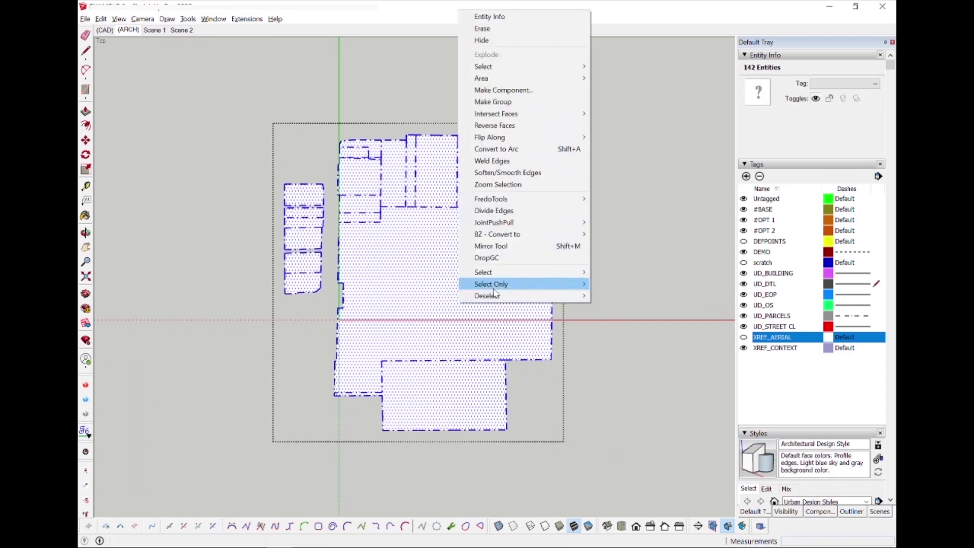
mouse_move(494, 293)
click(612, 258)
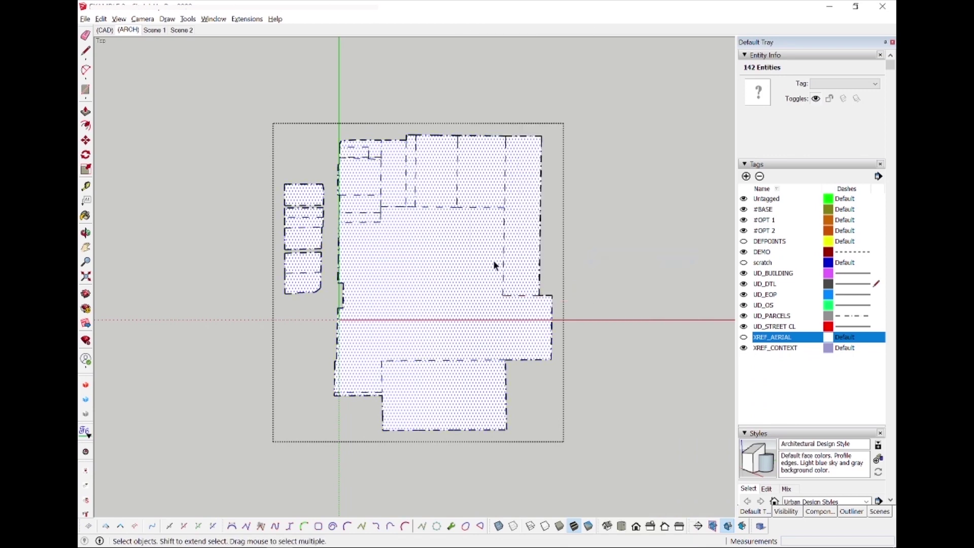
right_click(479, 262)
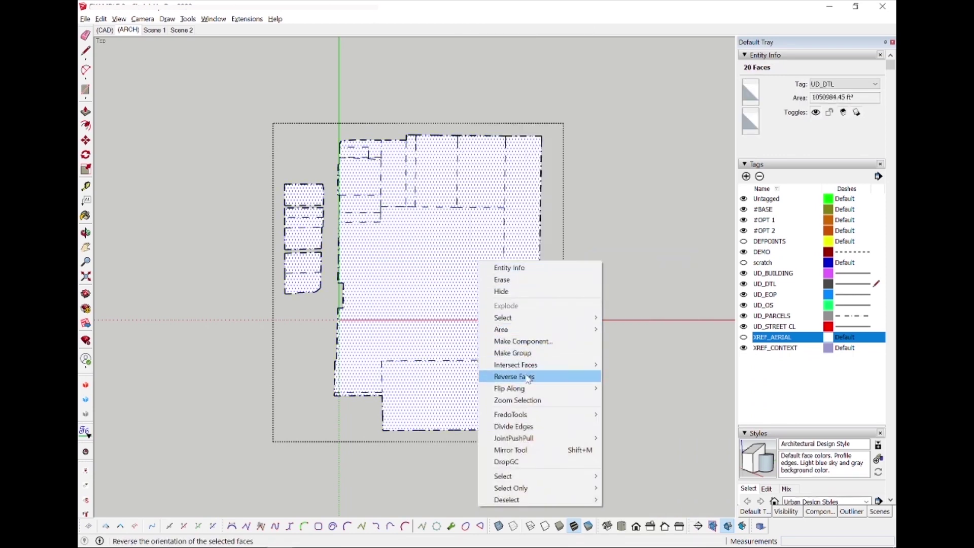
click(502, 280)
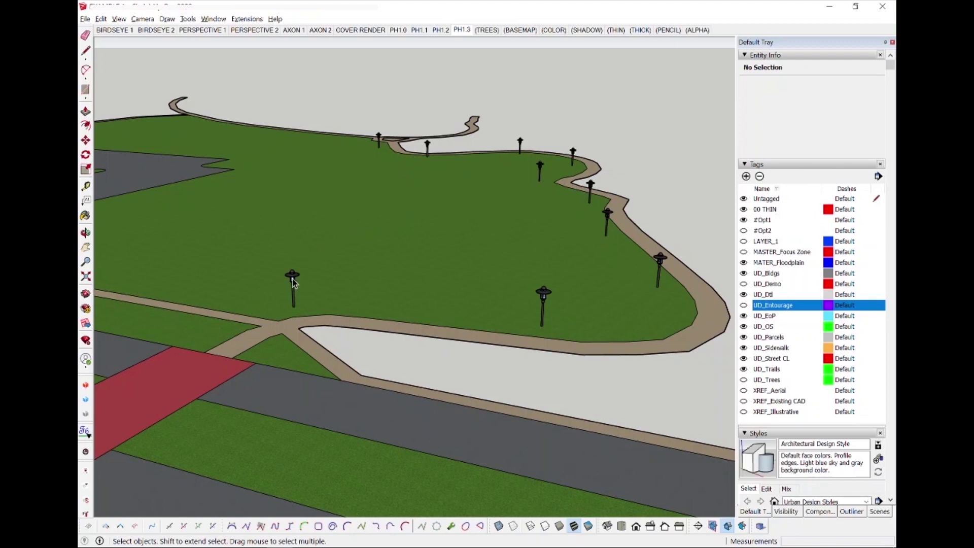
Select every instance of the lamp post component in the active context, starting from the lamp post nearest the path junction
right_click(293, 282)
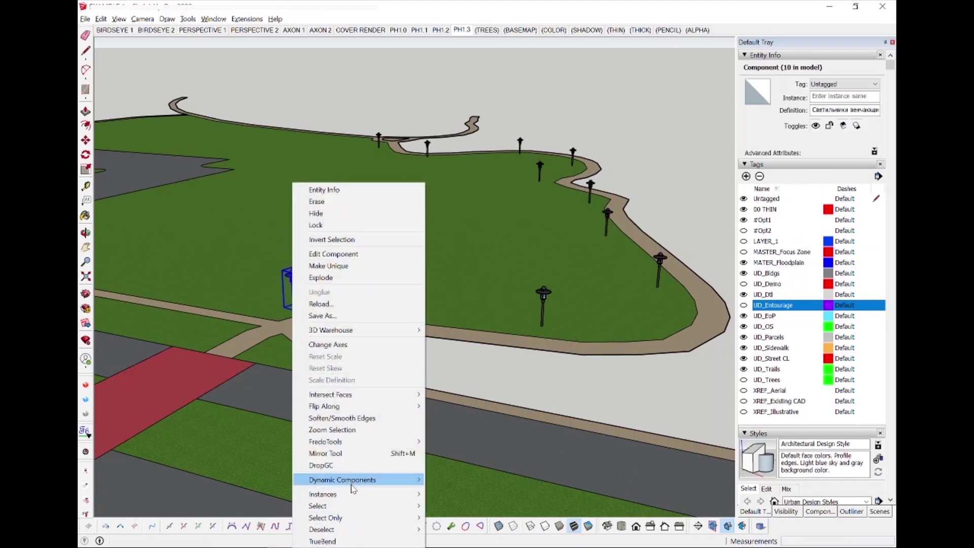
mouse_move(357, 497)
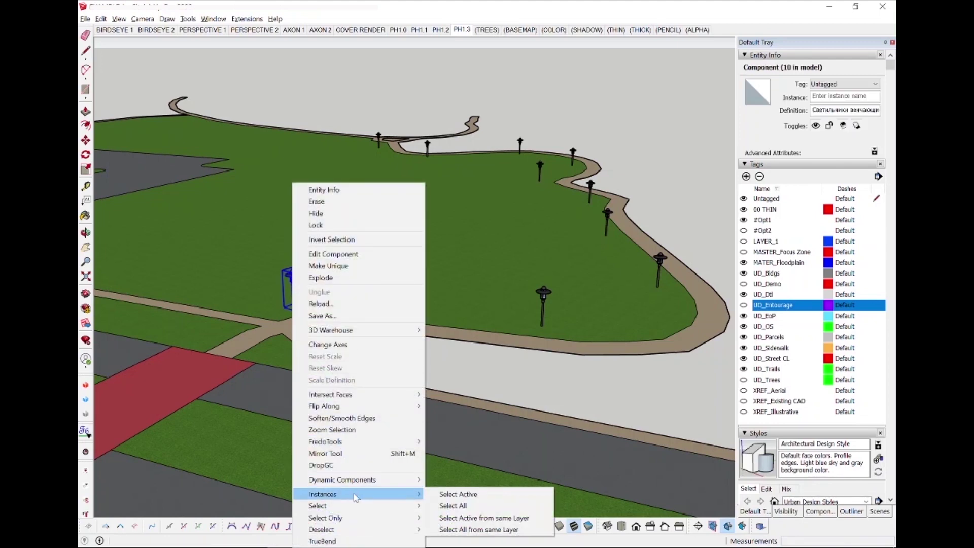
click(478, 495)
scroll(489, 276, up, 3)
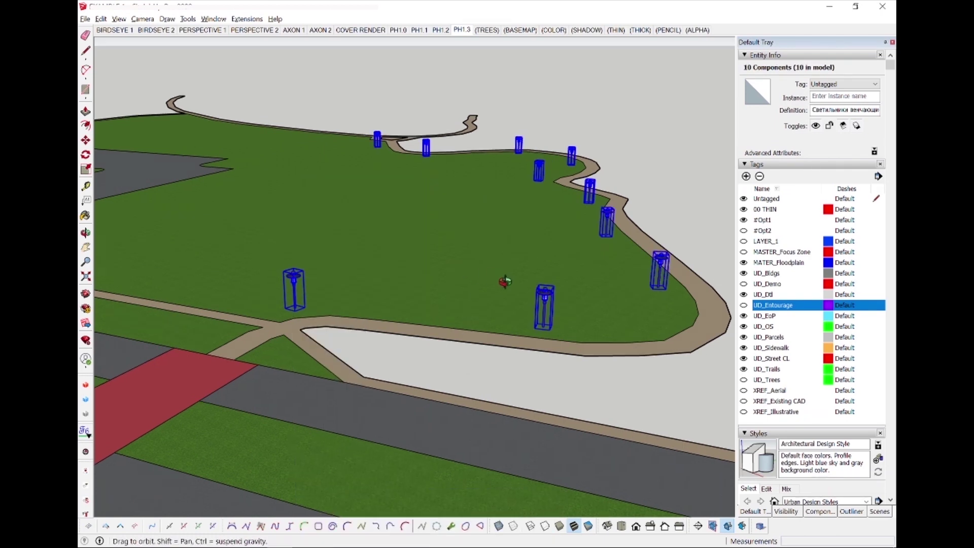
Make a group from the selected lamp posts along the trail
right_click(441, 314)
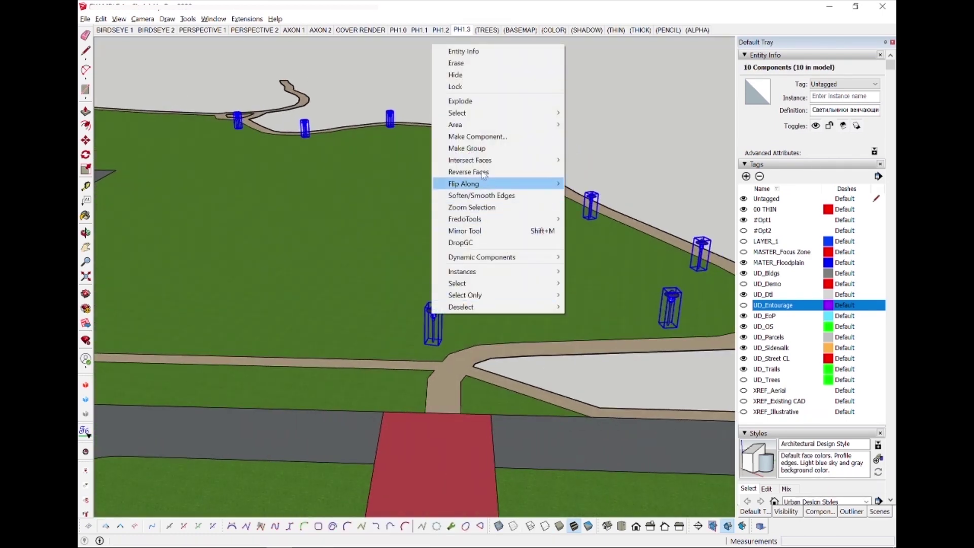
click(538, 148)
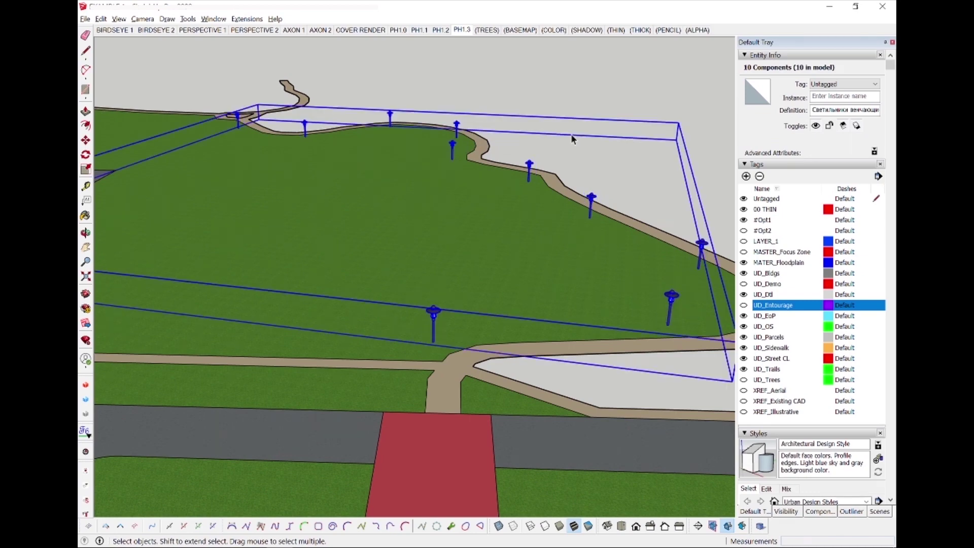
click(570, 133)
scroll(570, 133, down, 5)
shift+middle_drag(571, 132, 525, 119)
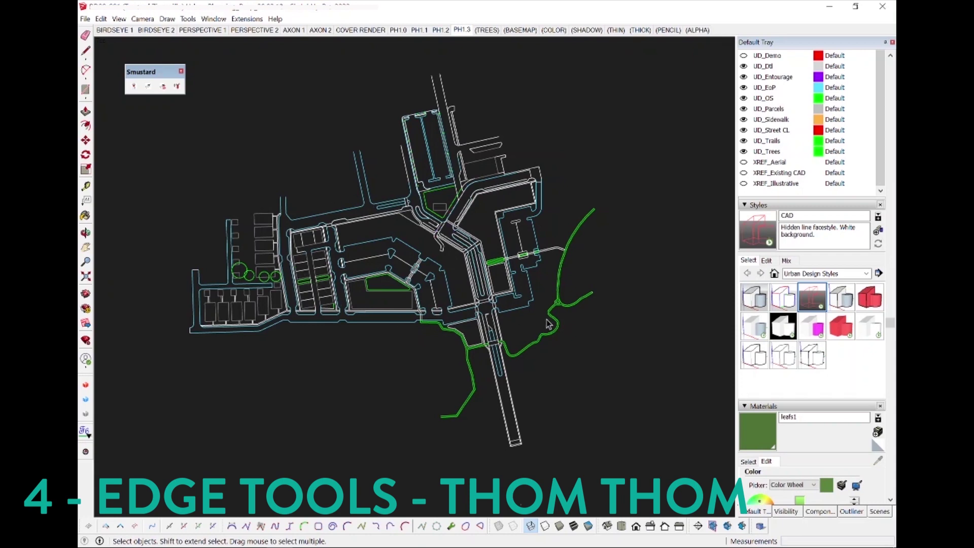
Apply the Architectural Design Style, open the plan linework group for editing and select all its geometry
scroll(818, 247, up, 3)
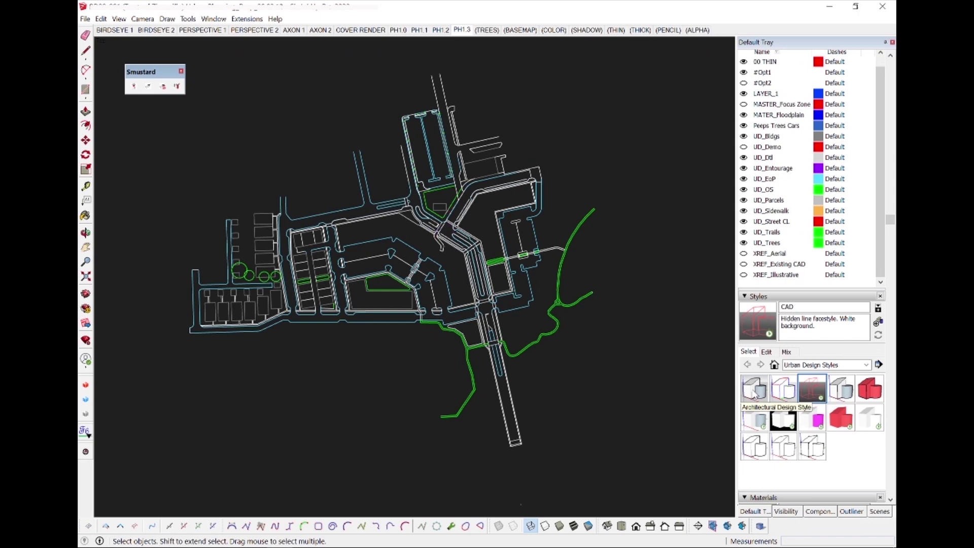
scroll(483, 330, up, 5)
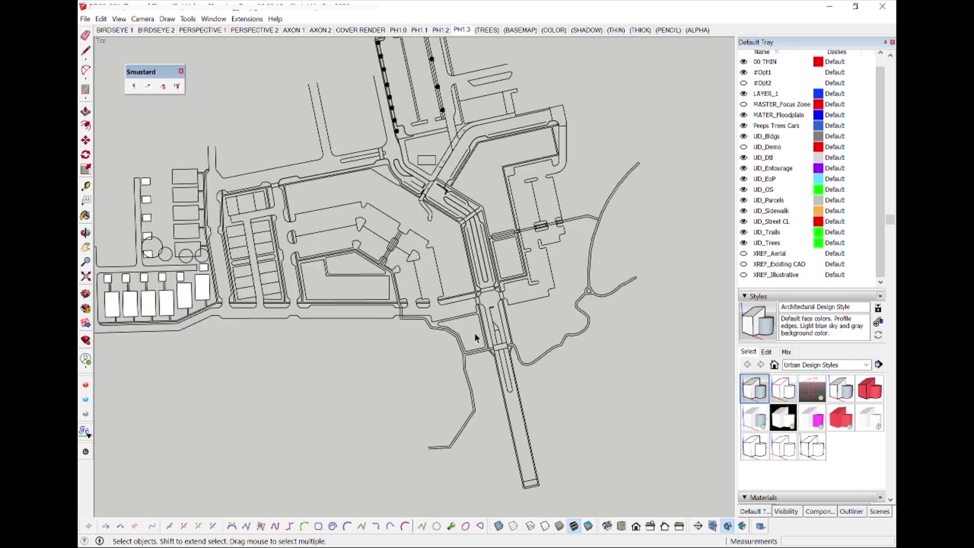
double_click(483, 329)
key(ctrl+a)
scroll(484, 328, up, 3)
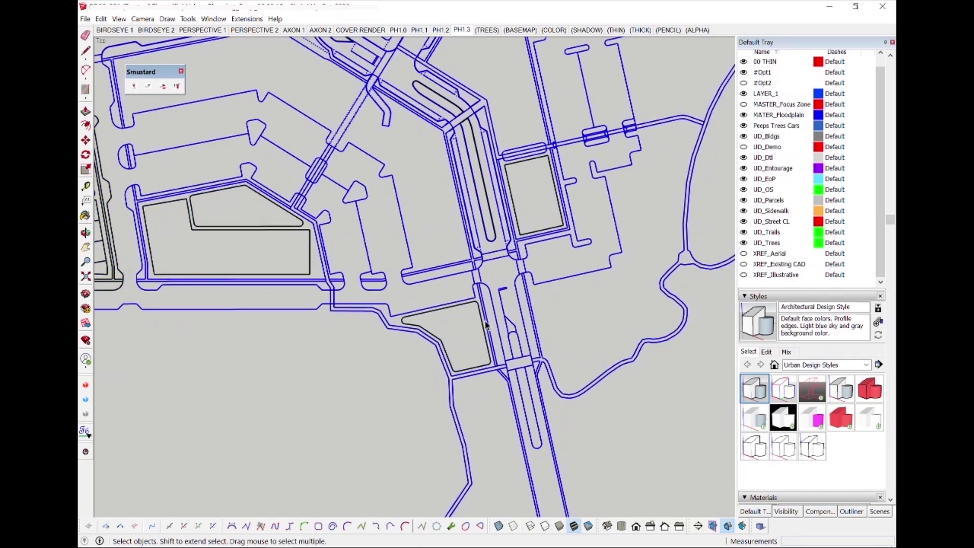
Float the Edge Tools toolbar over the model, hide the Smustard toolbar, and inspect the selected linework for edge gaps
drag(84, 527, 204, 318)
click(180, 71)
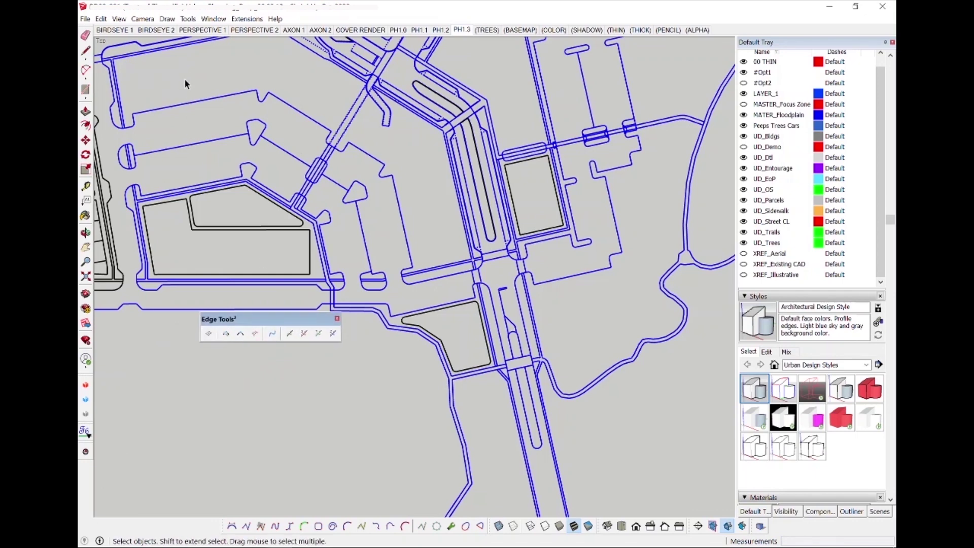
click(225, 334)
Close the gap between the two open edges at the far end of the trail
scroll(462, 310, down, 3)
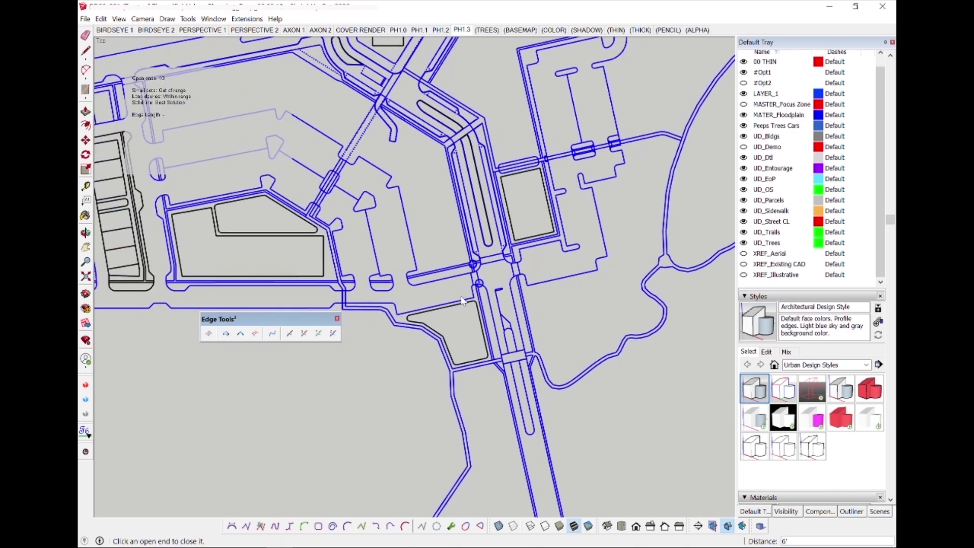
scroll(414, 448, up, 5)
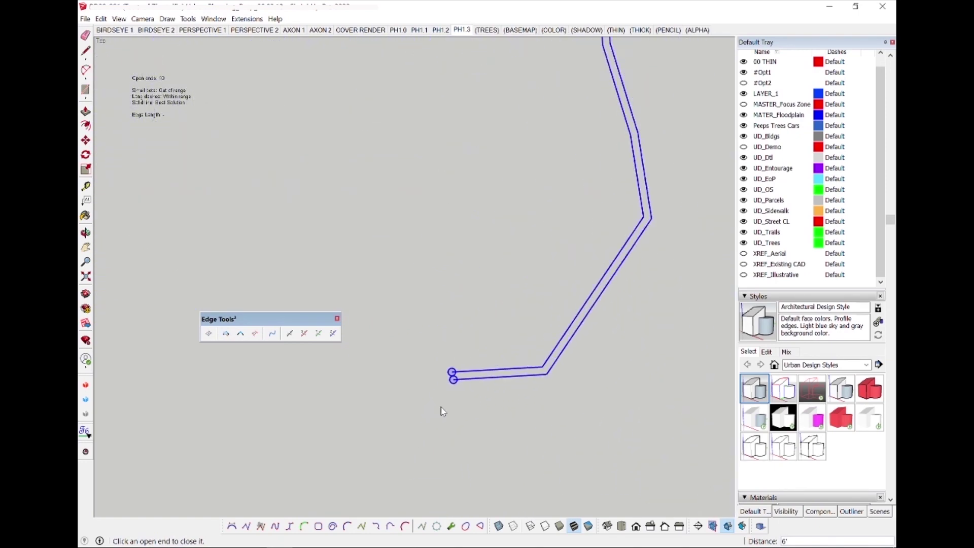
click(456, 385)
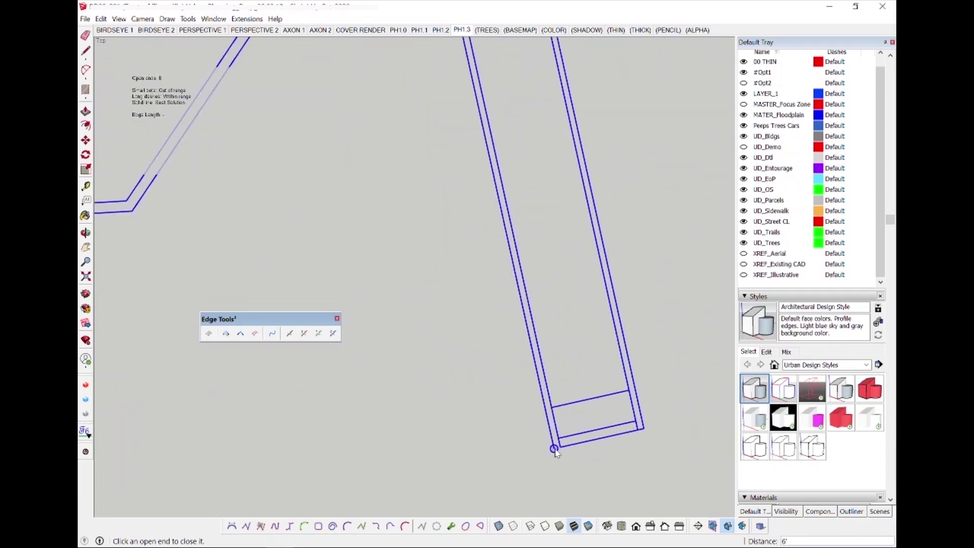
With the gap distance at 10', close the open sidewalk edge ends at the rounded corner above the crosswalk
scroll(554, 448, up, 7)
scroll(537, 410, down, 9)
shift+middle_drag(497, 66, 534, 287)
scroll(534, 286, up, 5)
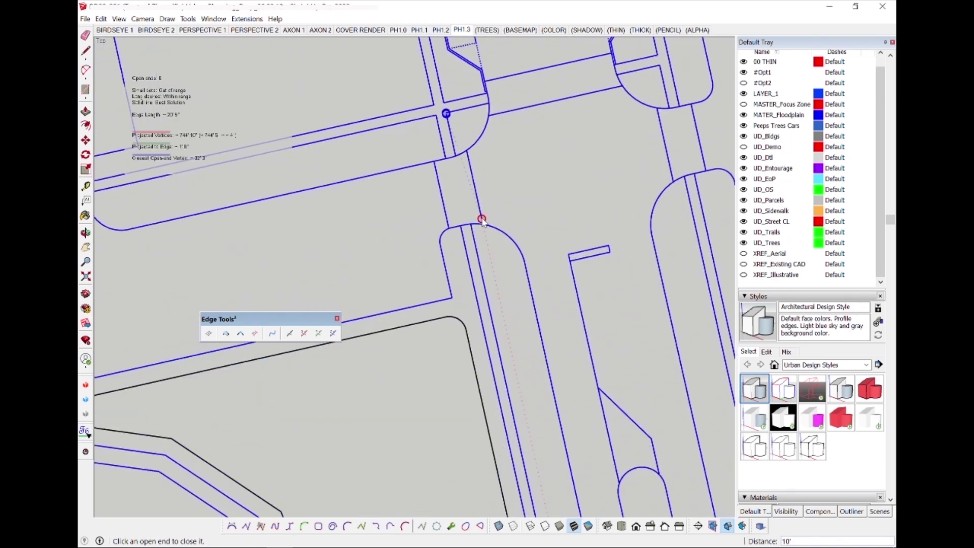
click(482, 219)
scroll(447, 118, up, 6)
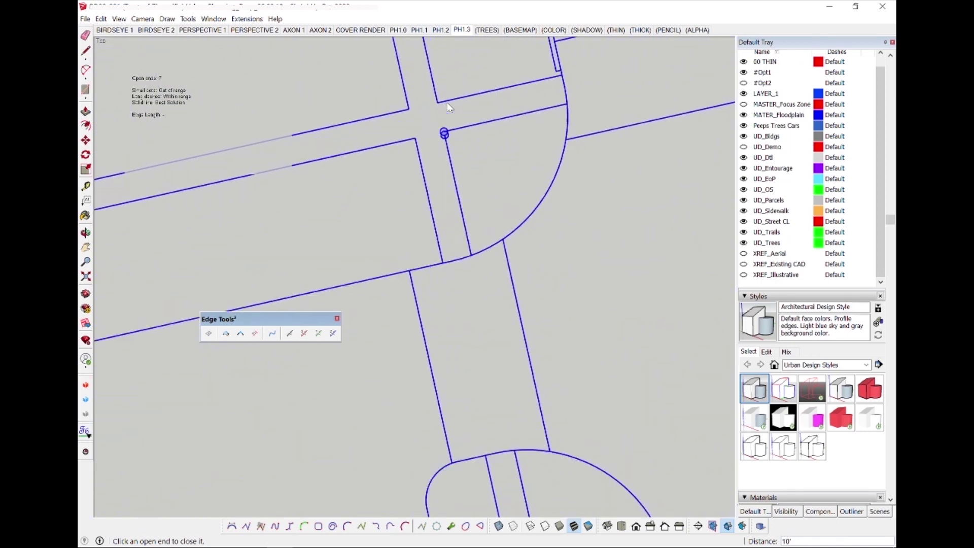
scroll(449, 136, up, 2)
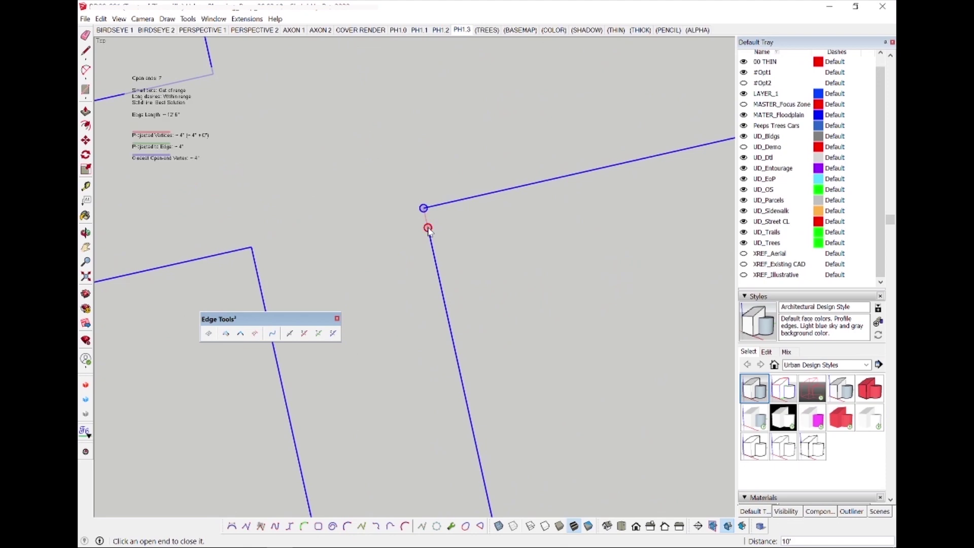
click(428, 228)
scroll(455, 162, down, 5)
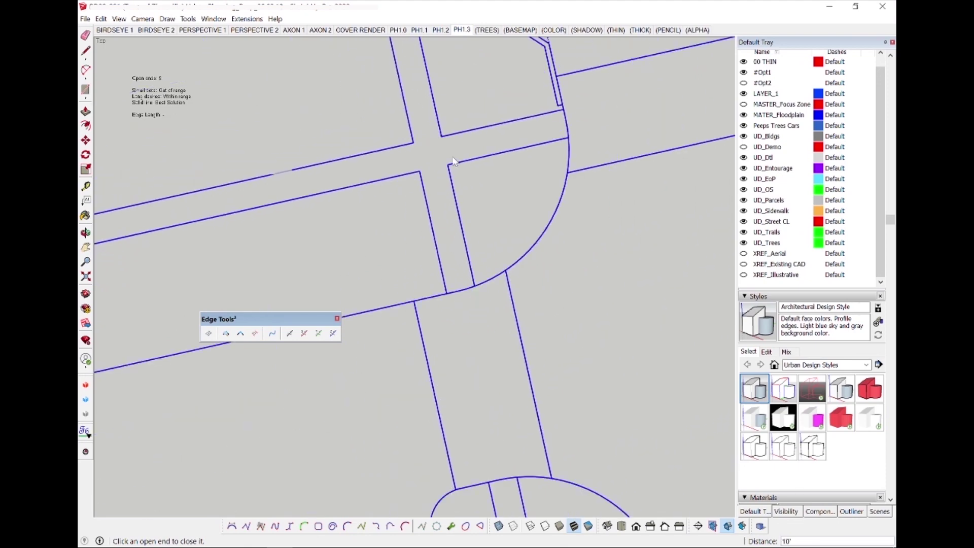
Close the open sidewalk edge ends between the plaza and the parking lot, and return to the Select tool
scroll(453, 161, down, 6)
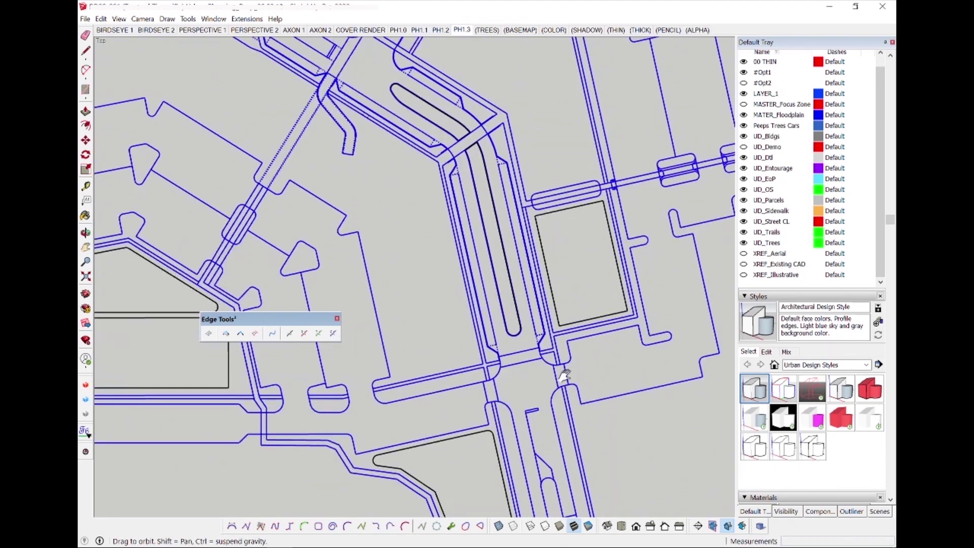
mouse_move(481, 184)
shift+middle_down()
mouse_move(506, 347)
mouse_move(555, 386)
shift+middle_up()
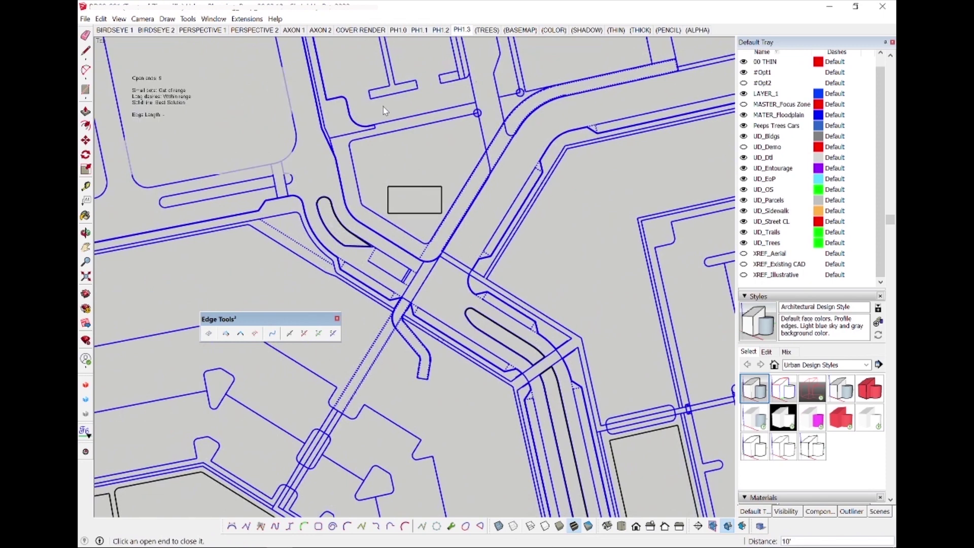
click(478, 113)
scroll(516, 100, up, 5)
key(space)
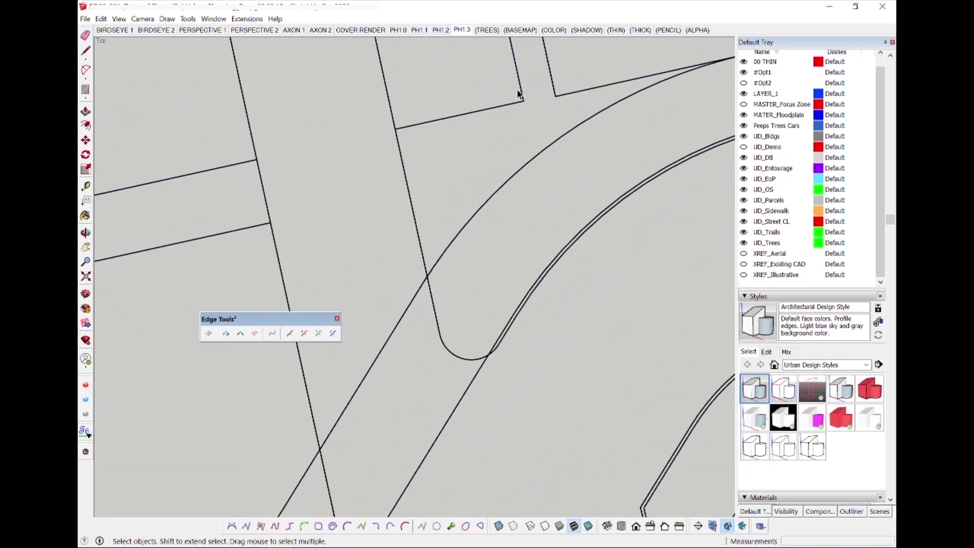
scroll(517, 93, up, 2)
drag(511, 89, 540, 123)
scroll(779, 129, up, 3)
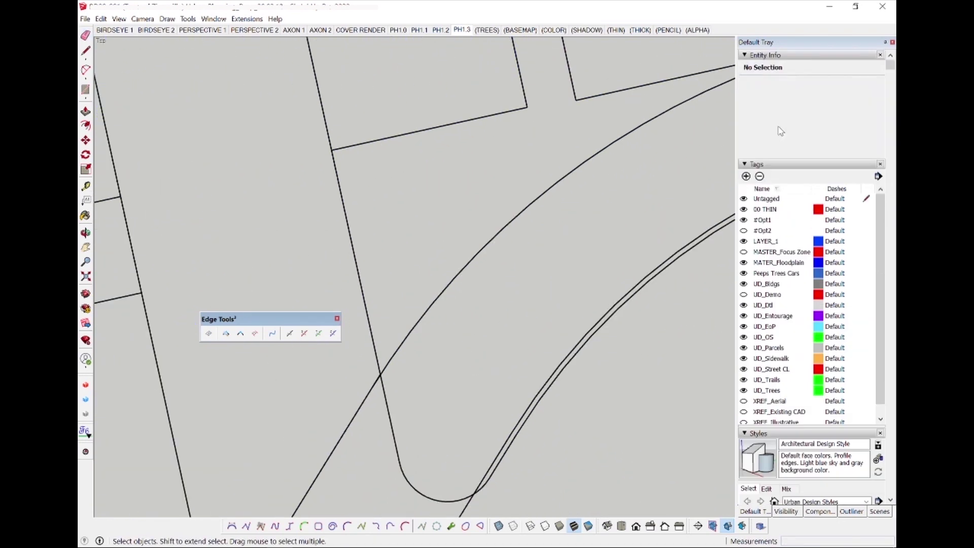
Rerun the edge gap inspection on the whole plan and delete the stray edge beyond the end of the long road
scroll(535, 135, down, 8)
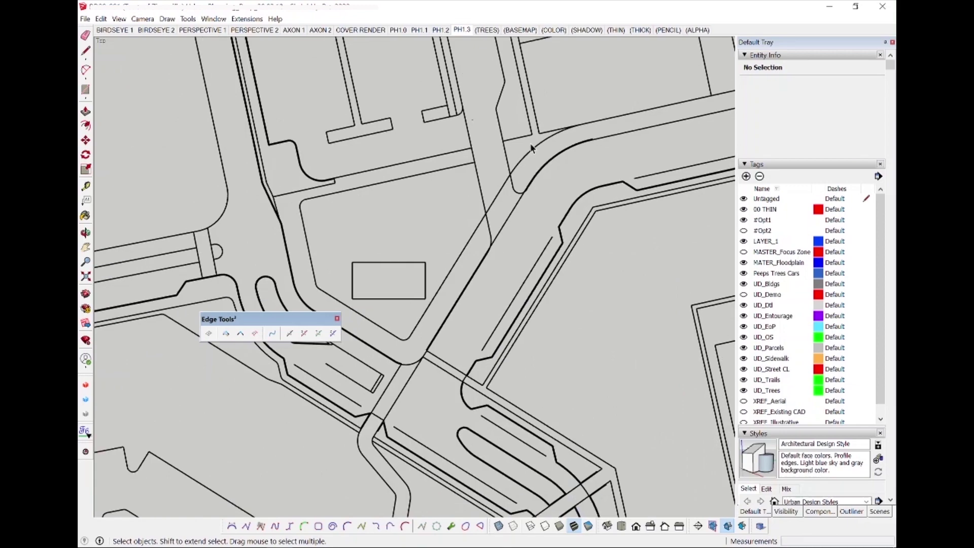
scroll(488, 174, down, 8)
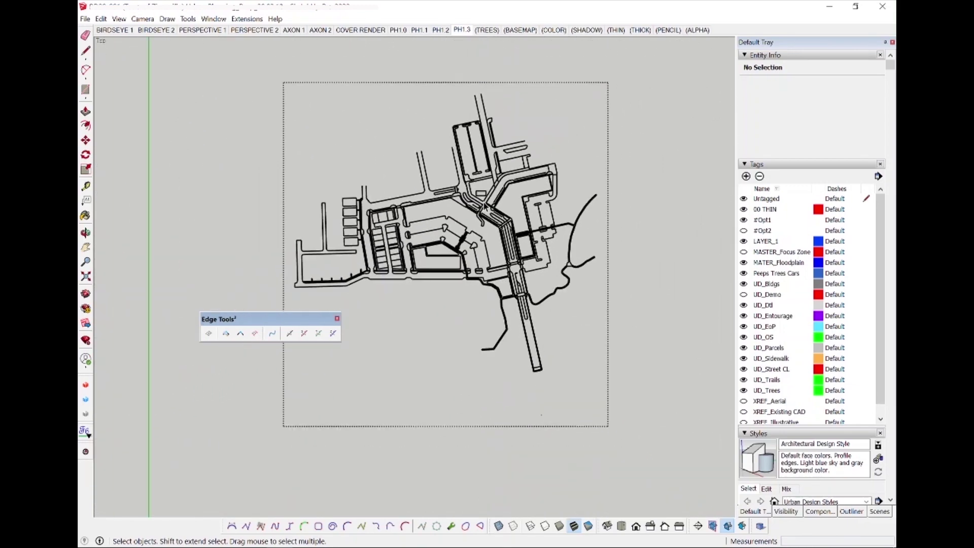
scroll(485, 203, up, 1)
click(230, 335)
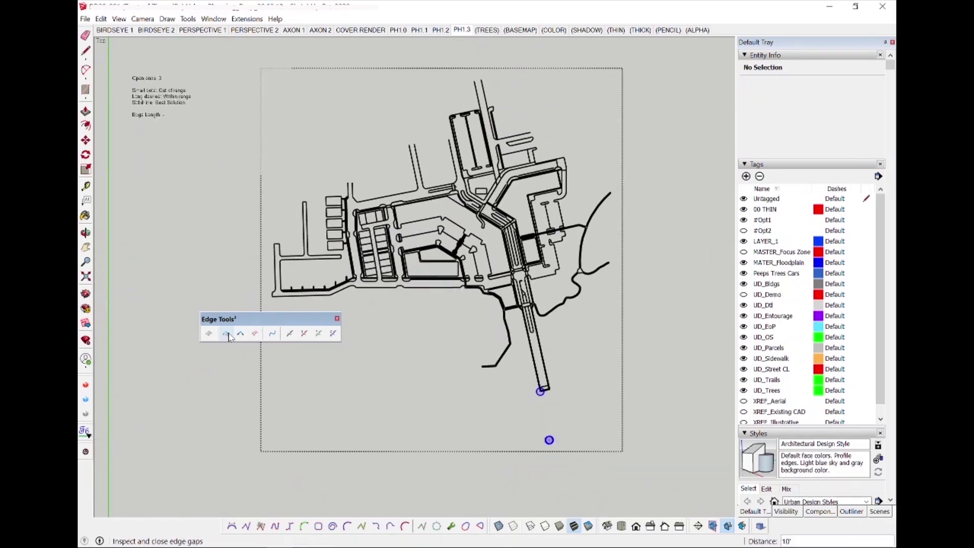
scroll(558, 447, up, 5)
key(space)
drag(466, 398, 513, 429)
key(Delete)
Draw a line that closes the open corner at the end of the long road, and return to the Select tool
scroll(513, 428, down, 2)
scroll(422, 167, up, 7)
key(l)
click(464, 161)
click(395, 177)
key(space)
scroll(404, 174, down, 10)
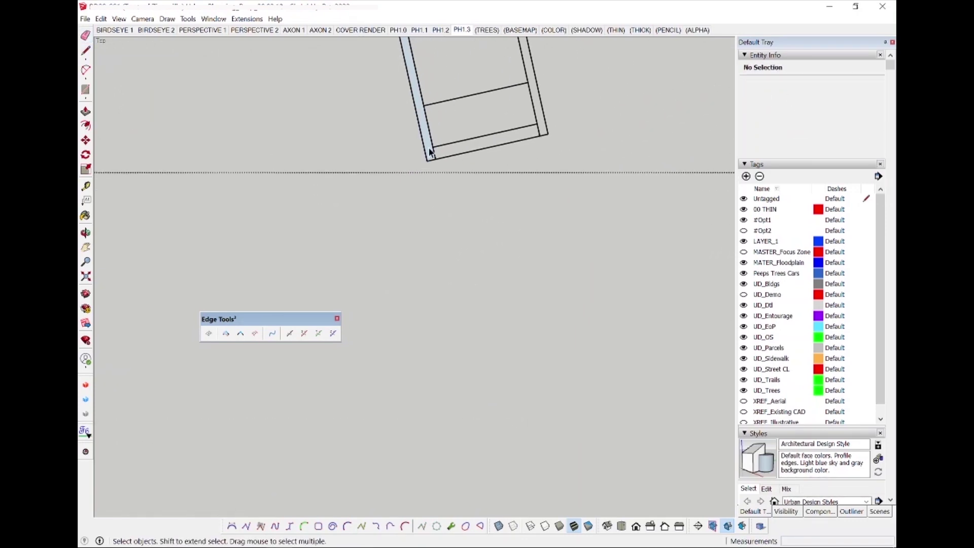
triple_click(451, 245)
middle_drag(451, 246, 457, 61)
scroll(592, 272, down, 2)
scroll(572, 274, up, 1)
drag(470, 240, 393, 203)
key(f)
scroll(548, 252, up, 5)
key(f)
scroll(299, 160, up, 4)
drag(332, 175, 249, 119)
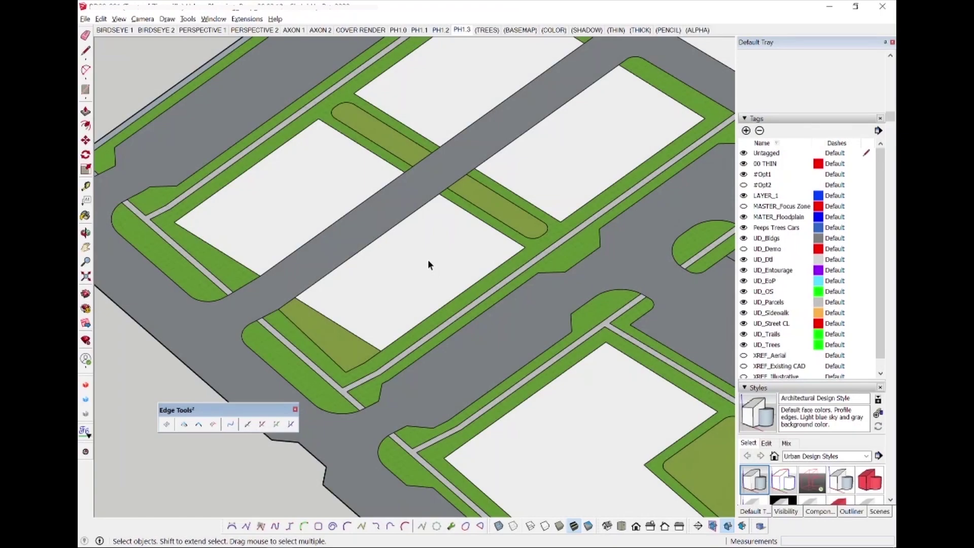
Split the white parcel beside the triangular bed with two lines at 30' intervals, parallel to its short edge
click(167, 426)
click(338, 323)
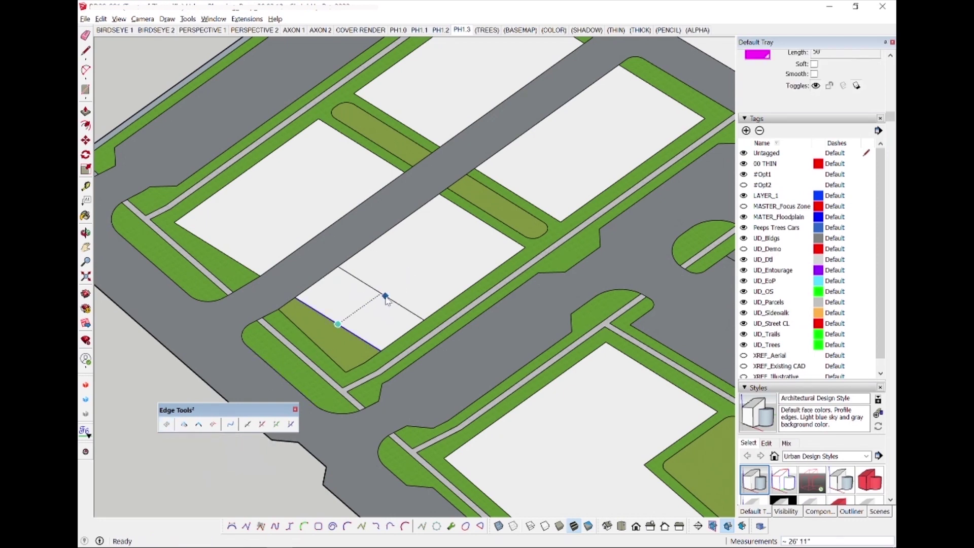
click(366, 246)
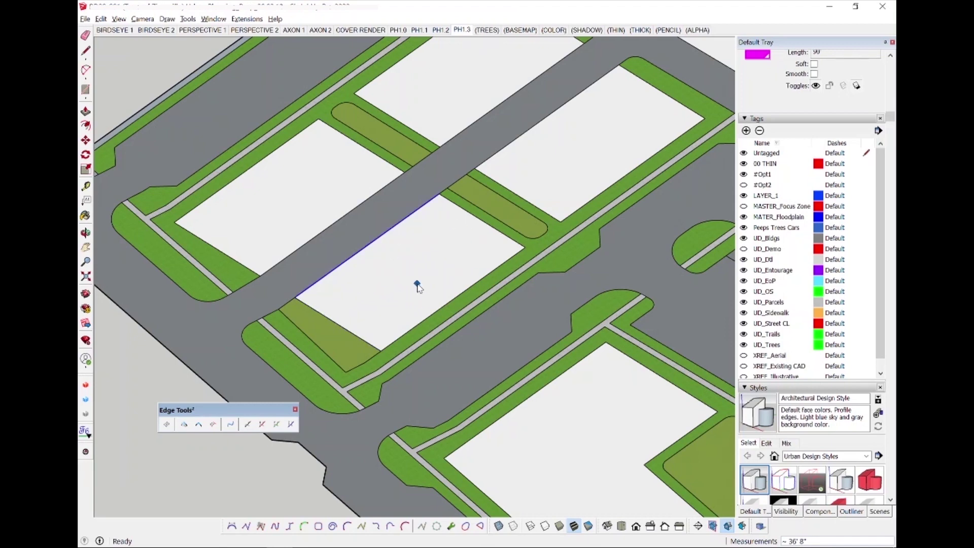
click(349, 331)
text(30')
key(Return)
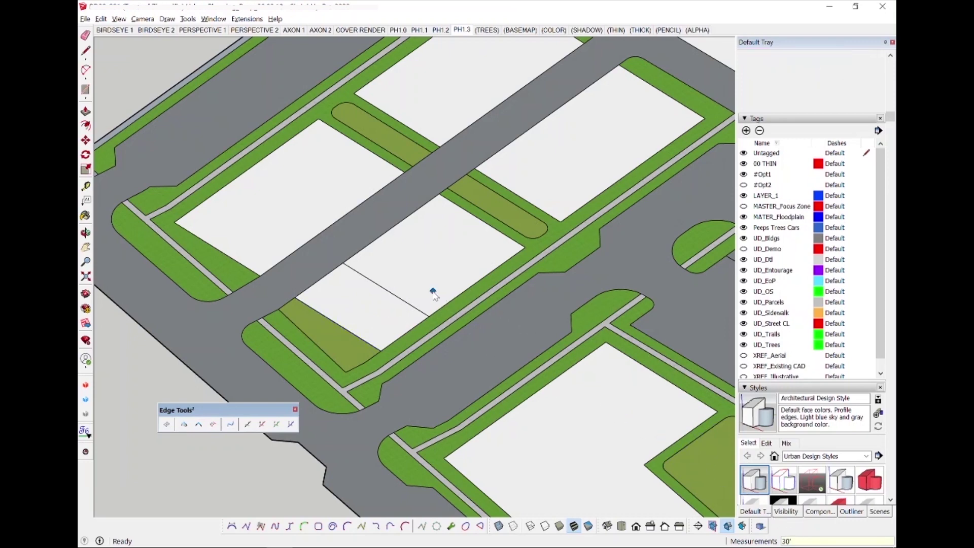
key(Return)
Split the white parcel across the lane at 30' parallel to its short edge, and repeat the split with 2x
click(237, 261)
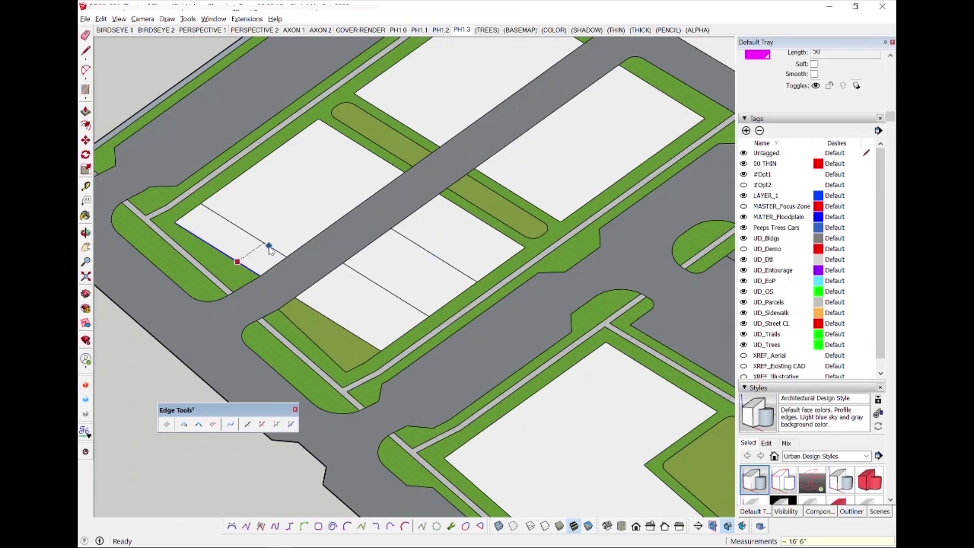
text(30')
key(Return)
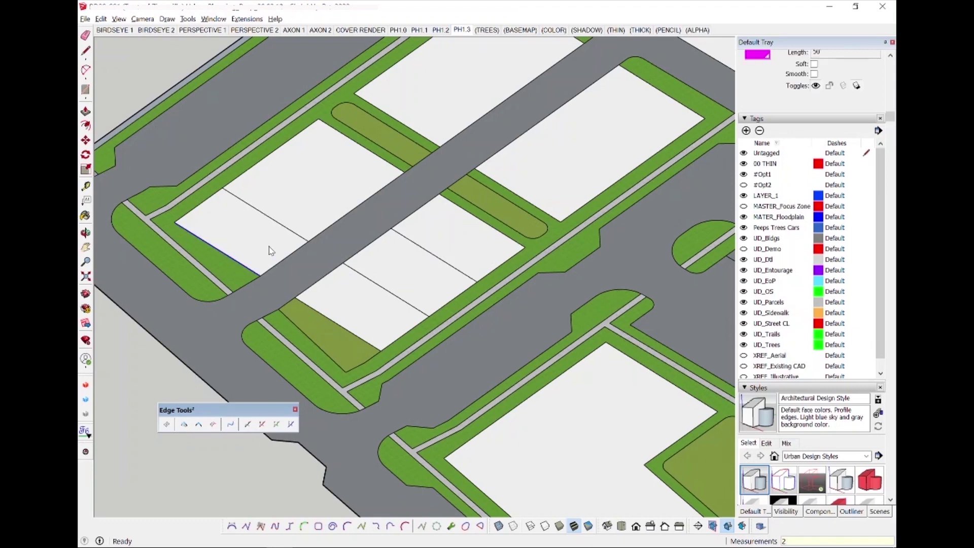
text(2x)
key(Return)
middle_drag(270, 250, 416, 245)
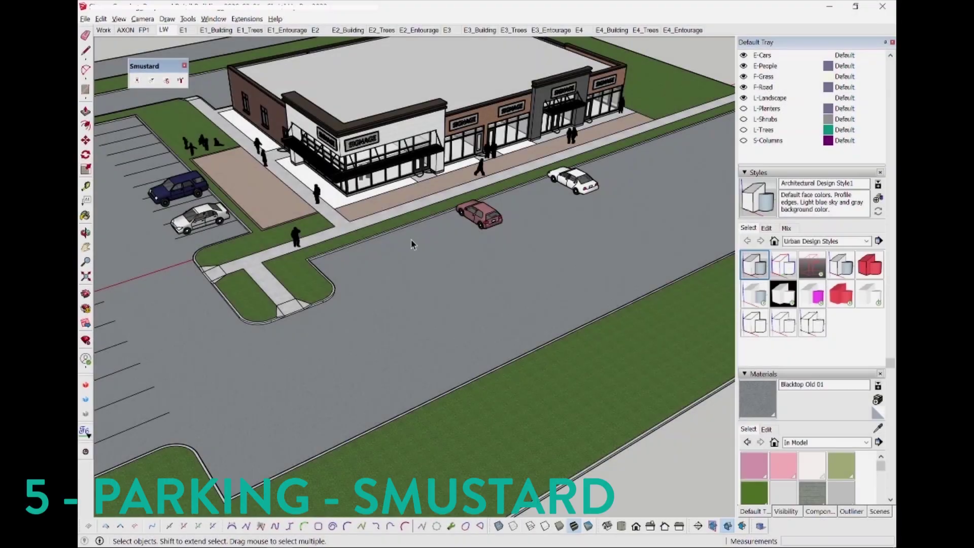
scroll(412, 241, up, 7)
mouse_move(412, 242)
middle_down()
mouse_move(389, 259)
mouse_move(147, 295)
middle_up()
shift+middle_drag(405, 285, 591, 290)
scroll(436, 250, up, 4)
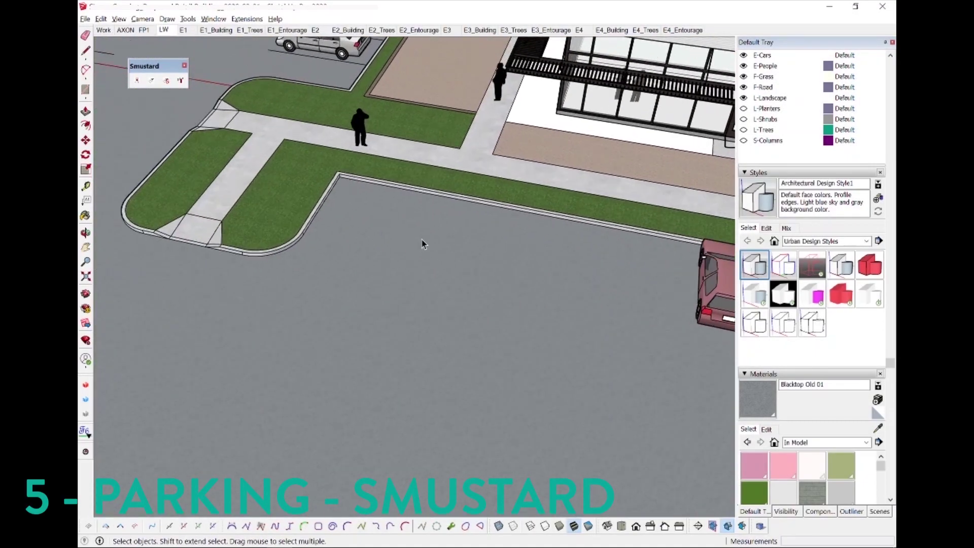
Draw a row of parking spaces along the building-side curb, from the inner curb corner to the site's edge
key(ctrl+a)
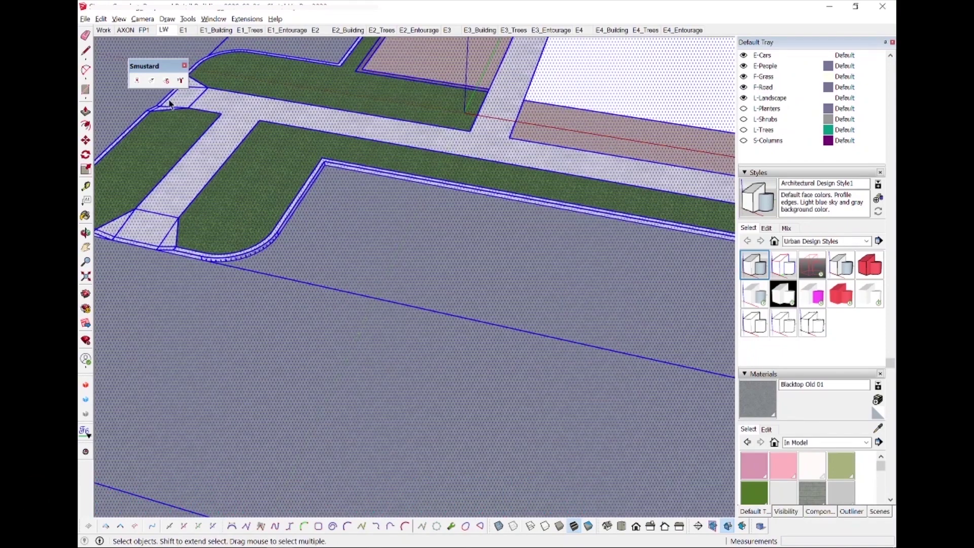
click(151, 82)
scroll(345, 178, up, 2)
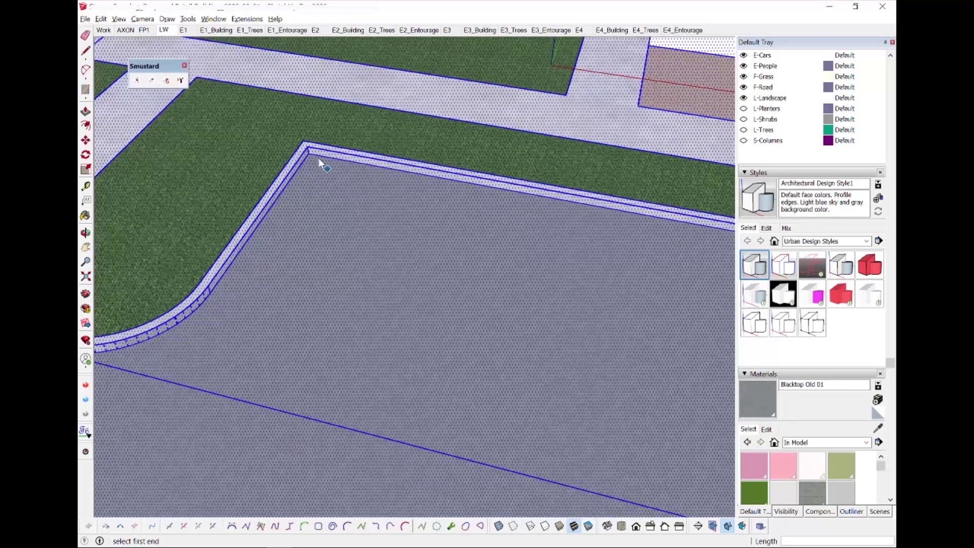
click(310, 152)
scroll(309, 153, down, 3)
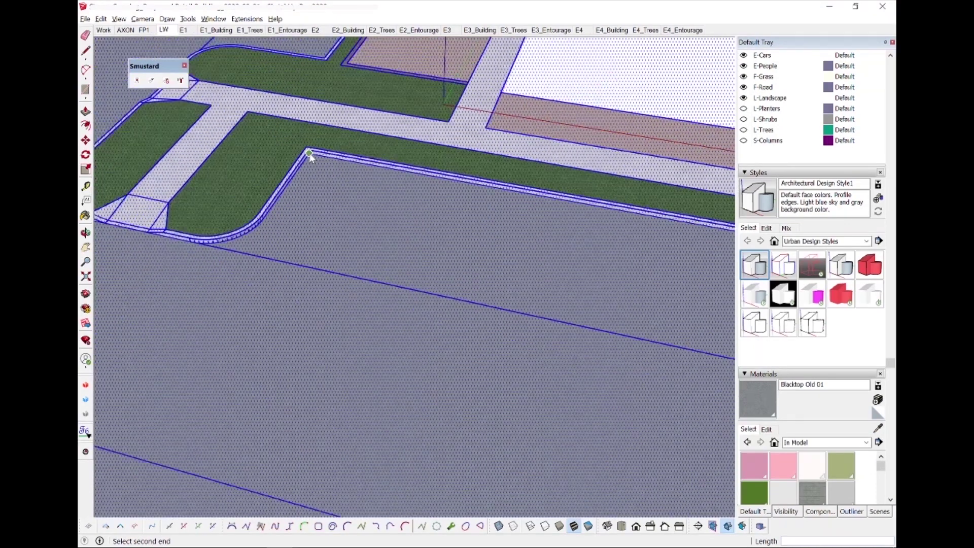
middle_drag(587, 217, 191, 213)
scroll(244, 218, up, 3)
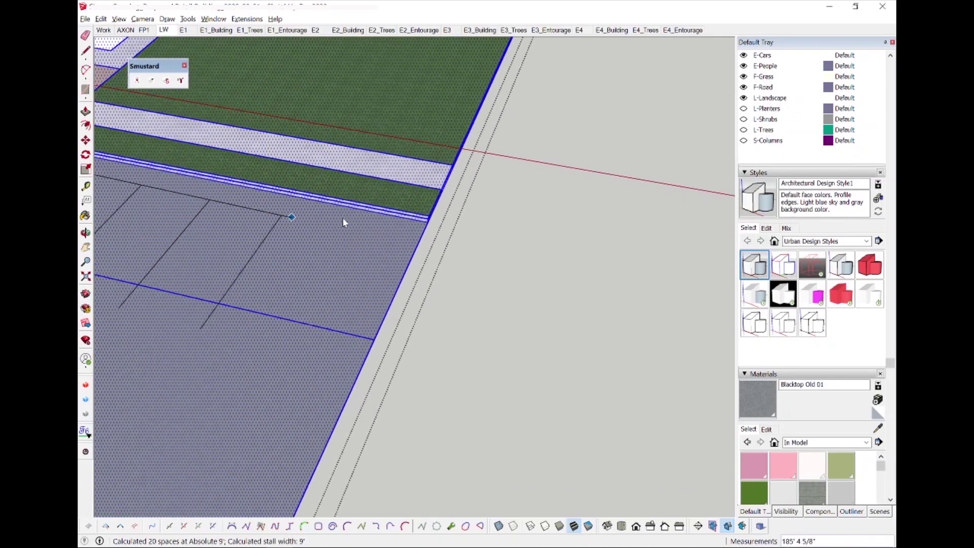
click(431, 226)
Draw a second row of parking spaces along the opposite curb, from the site's edge to just before the far corner
middle_drag(431, 227, 352, 302)
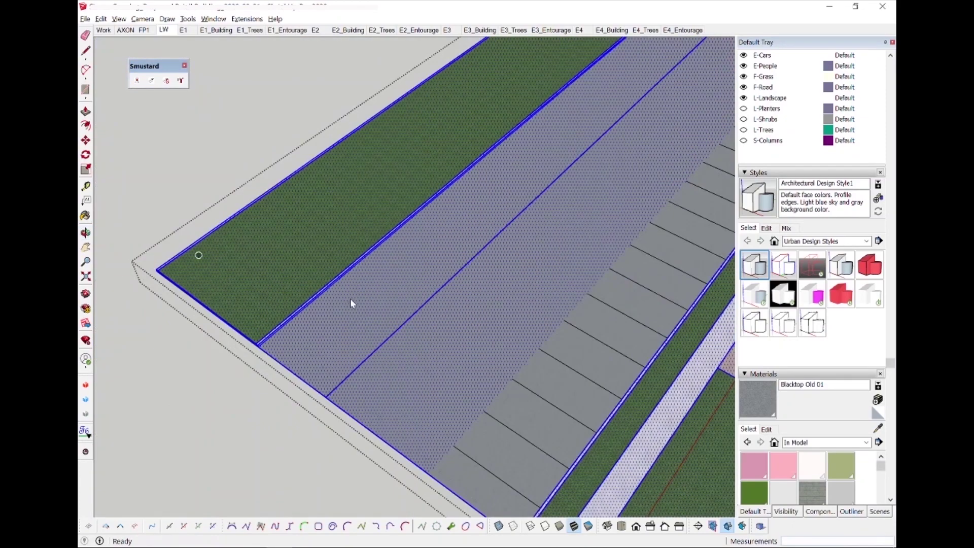
scroll(299, 379, up, 2)
scroll(271, 374, up, 2)
middle_drag(226, 359, 364, 322)
scroll(349, 310, up, 3)
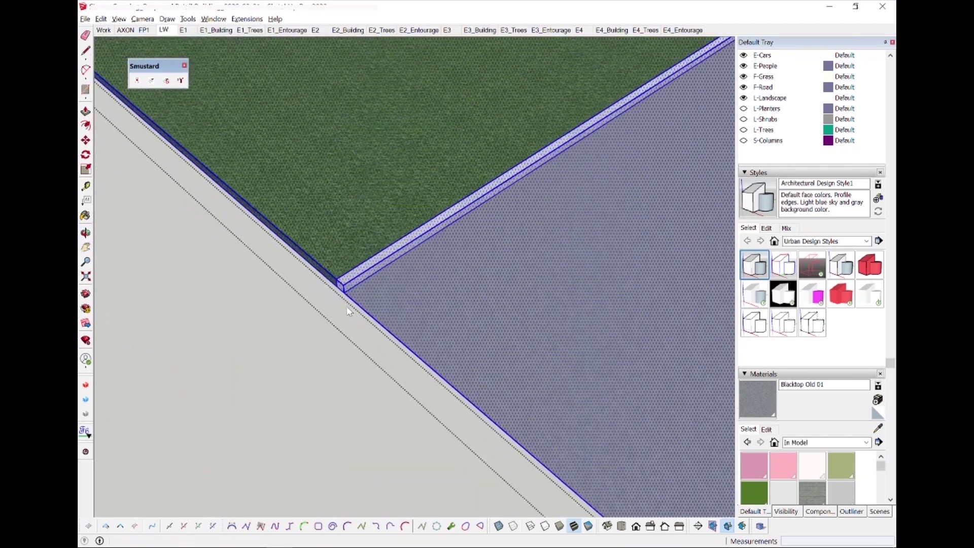
scroll(343, 294, down, 3)
middle_drag(348, 289, 276, 324)
scroll(235, 318, down, 2)
scroll(554, 127, up, 5)
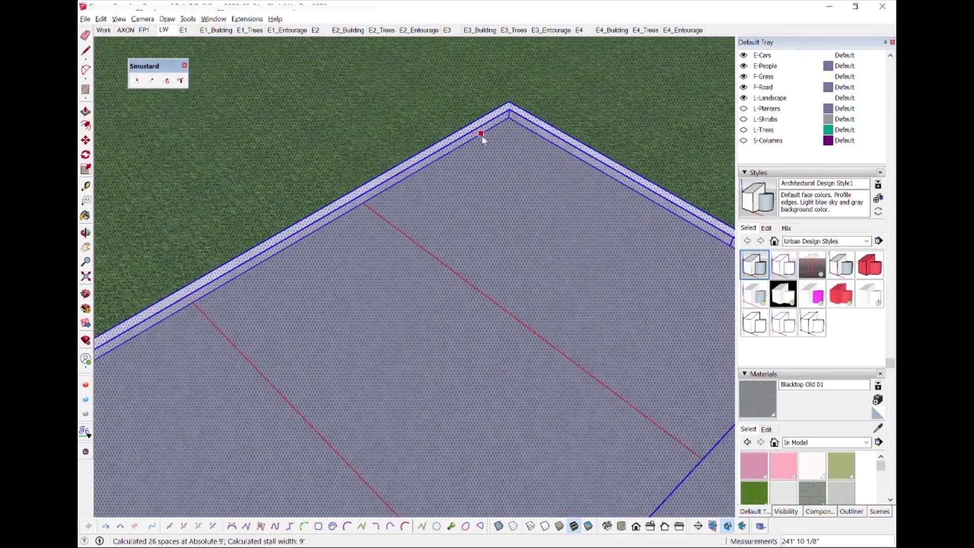
click(482, 136)
scroll(486, 135, down, 8)
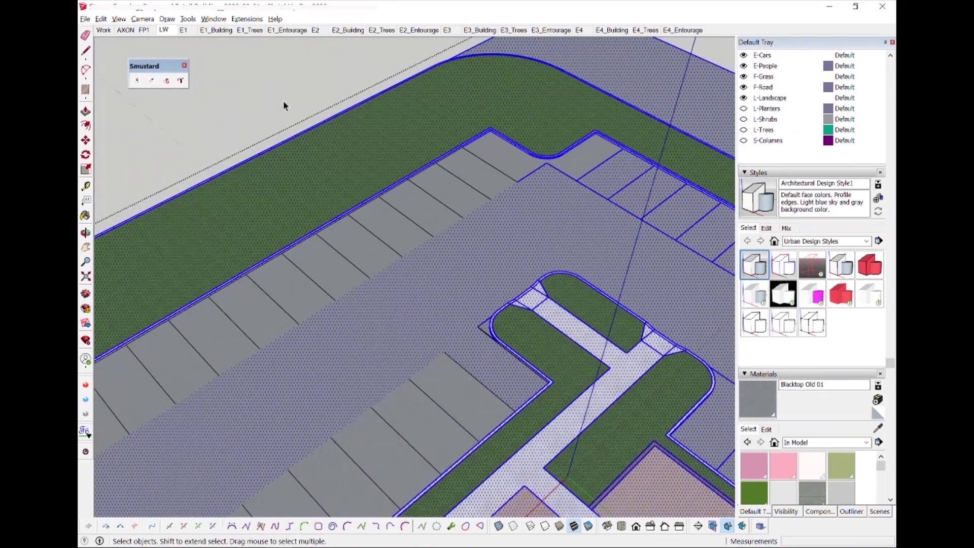
click(284, 104)
scroll(280, 102, down, 1)
middle_drag(280, 102, 761, 163)
scroll(608, 157, down, 4)
middle_drag(593, 158, 459, 224)
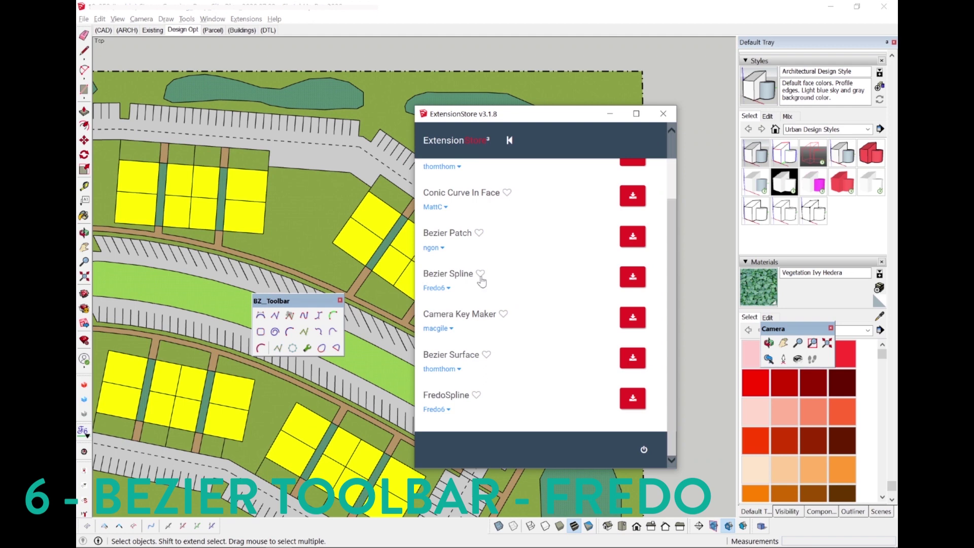
Look through the ExtensionStore list for the Bezier Spline and FredoSpline extensions
scroll(480, 279, up, 1)
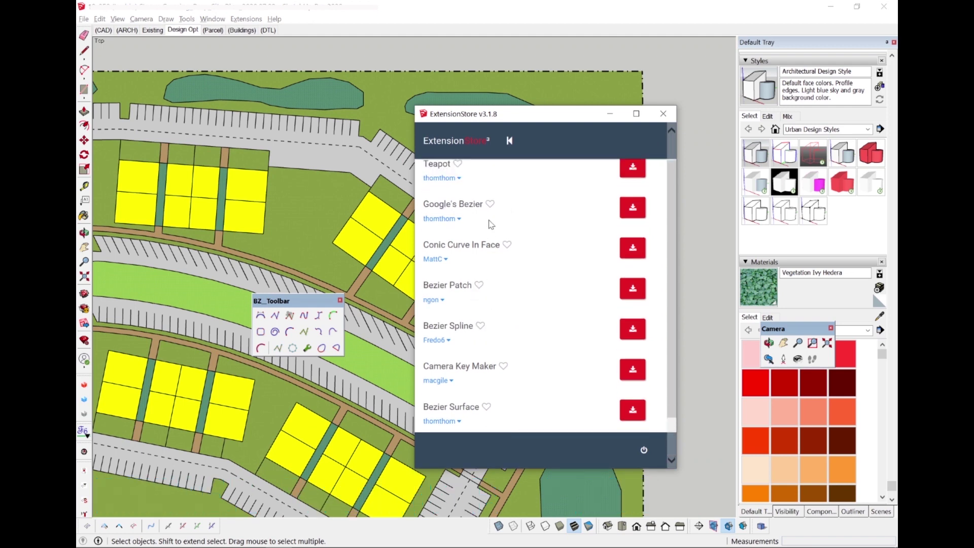
scroll(491, 219, down, 1)
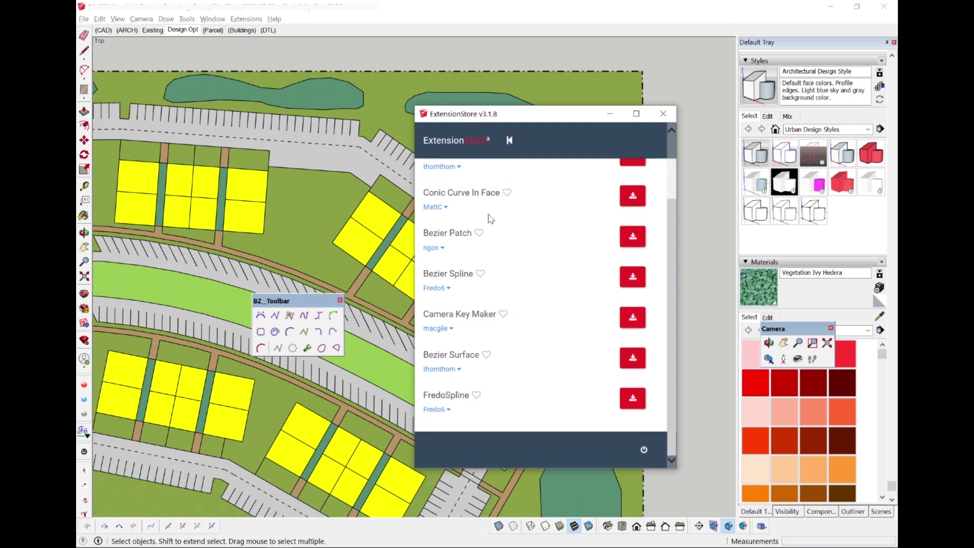
mouse_move(470, 278)
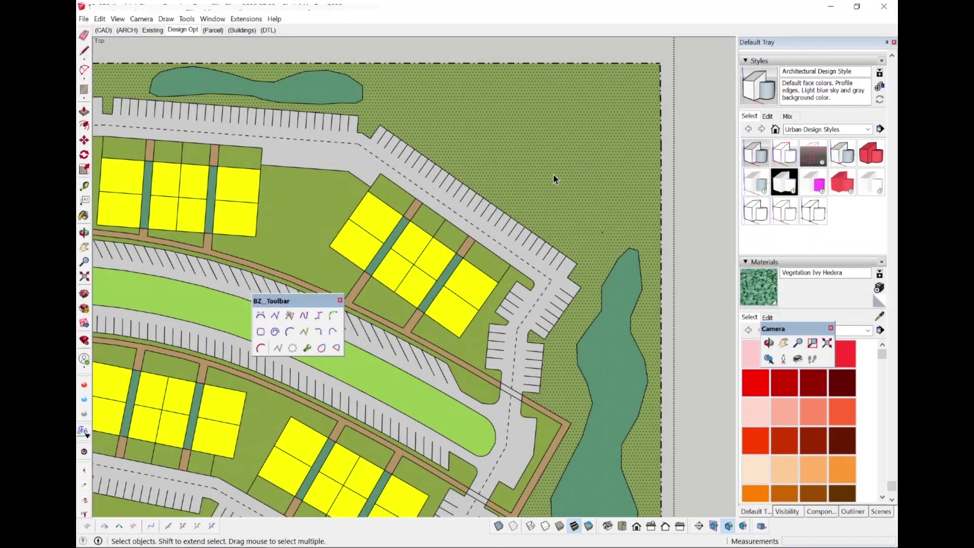
Draw an irregular pond outline with the BZ Polyline in the green corner beyond the angled parking, and close its loop with a line
scroll(554, 173, down, 3)
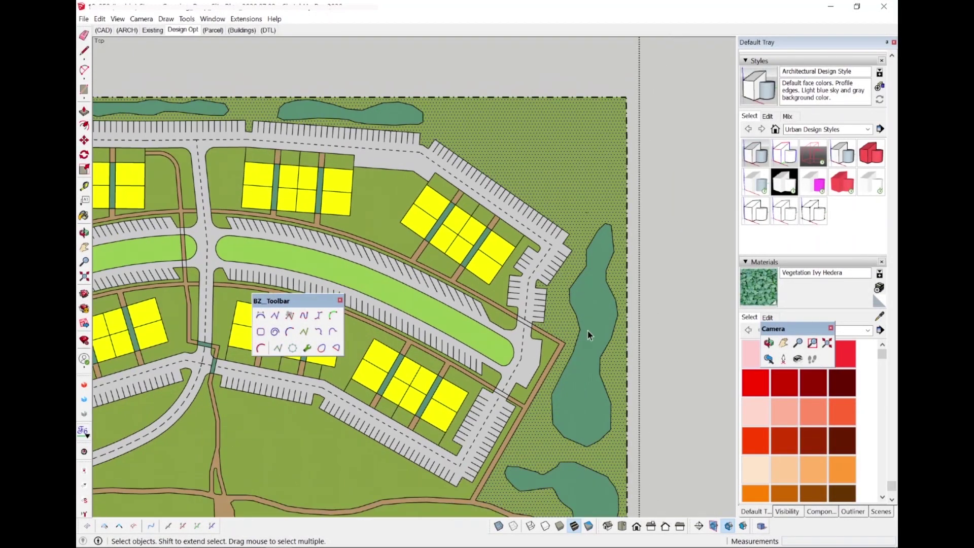
scroll(582, 169, up, 2)
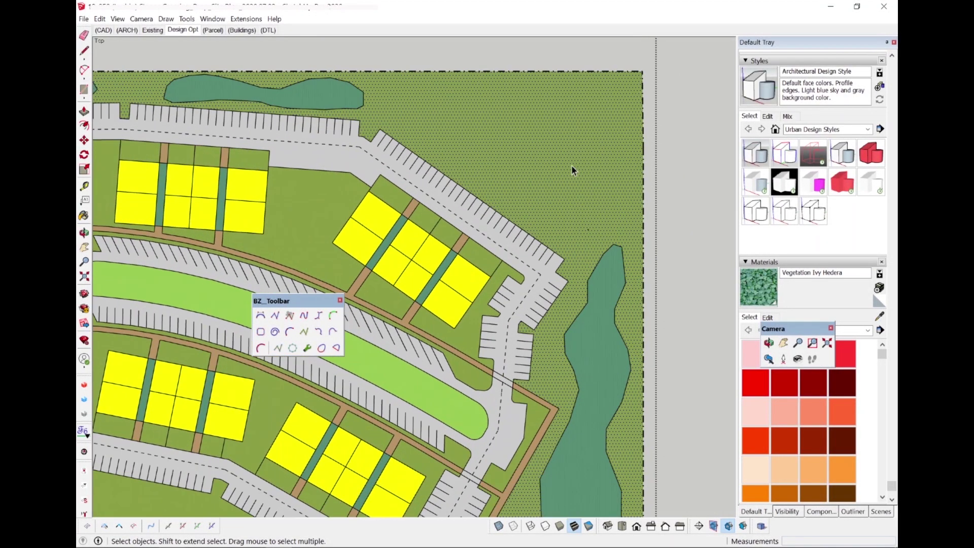
click(276, 315)
click(560, 223)
click(581, 223)
click(606, 212)
click(538, 106)
click(507, 92)
click(486, 92)
click(462, 92)
click(453, 93)
click(441, 92)
click(436, 93)
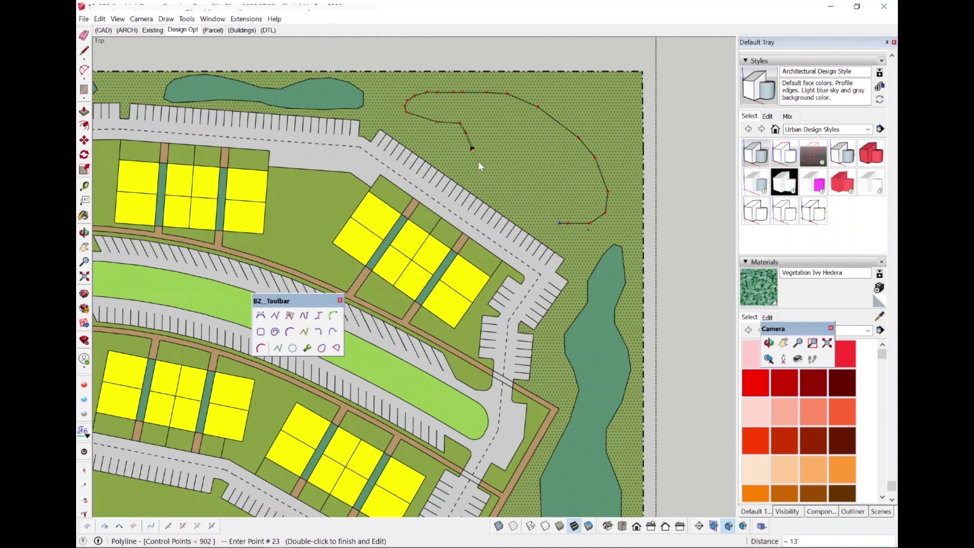
right_click(537, 206)
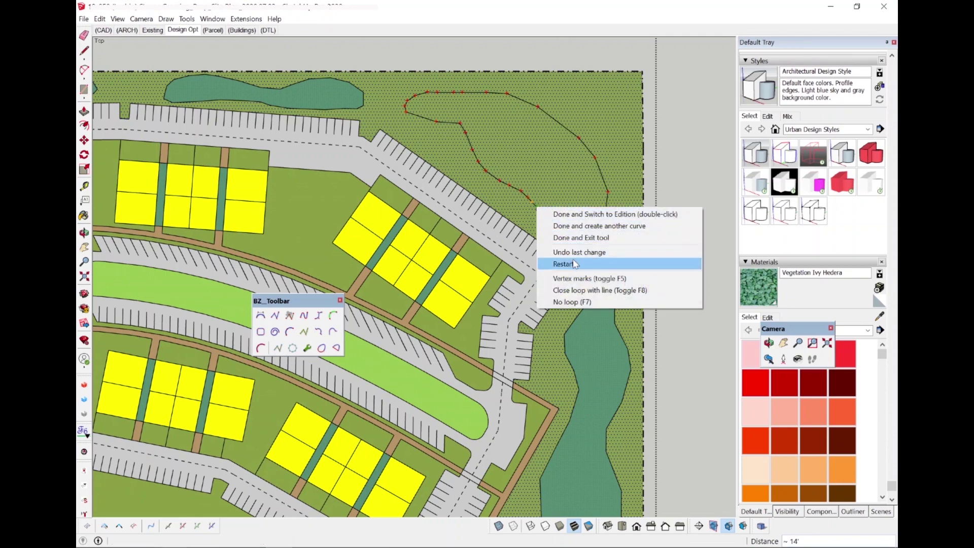
click(573, 290)
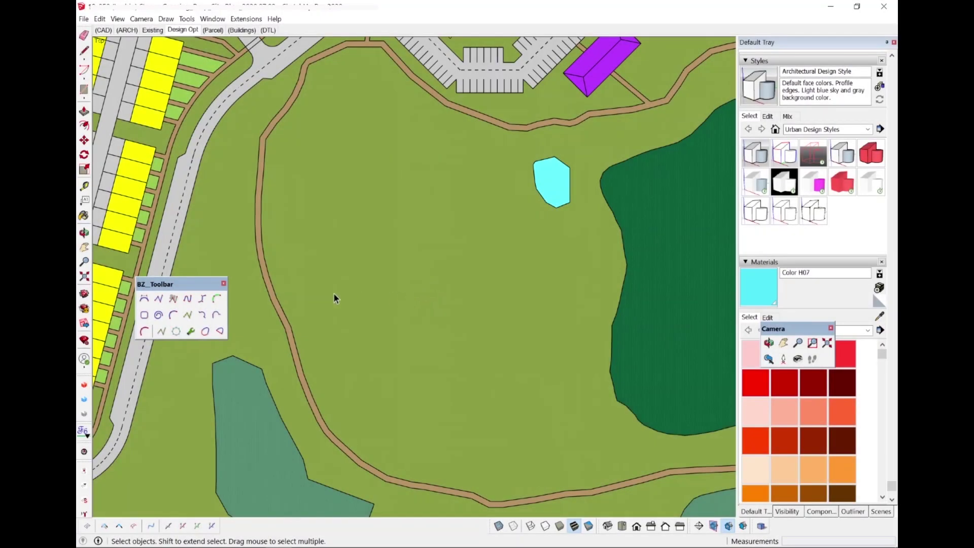
Draw a large rounded pond outline with F-Spline in the open lawn between the looping trail and the dark green pond
click(144, 331)
click(510, 231)
click(484, 203)
click(448, 169)
click(421, 129)
click(368, 105)
click(327, 110)
click(303, 139)
click(290, 197)
click(295, 266)
click(508, 457)
click(551, 421)
click(575, 362)
click(562, 329)
click(537, 293)
click(529, 256)
Close the F-Spline outline into a loop and finish editing the curve
right_click(524, 242)
click(519, 241)
scroll(531, 234, up, 1)
double_click(516, 240)
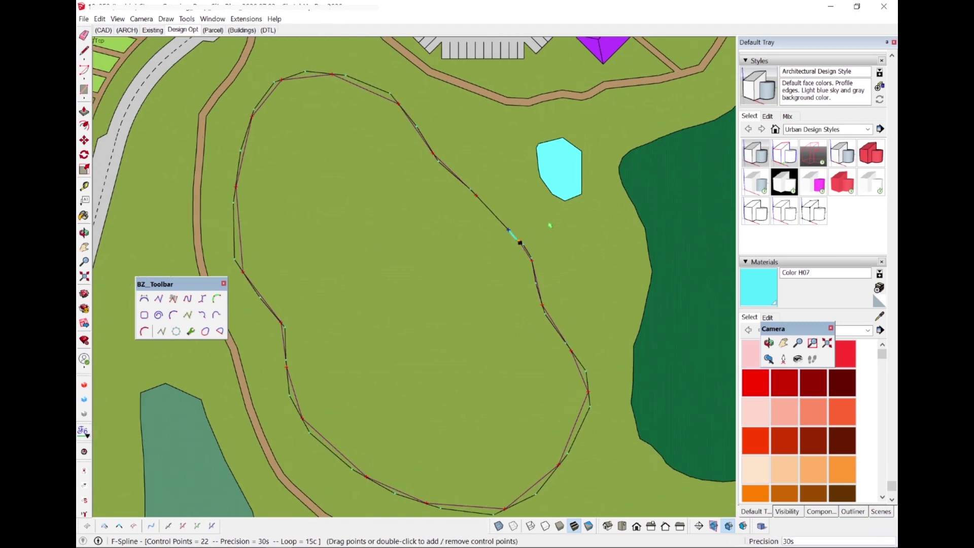
double_click(538, 233)
Paint the face inside the F-Spline outline with Color H07 and return to the Select tool
key(b)
click(441, 227)
key(space)
click(436, 227)
scroll(434, 226, down, 1)
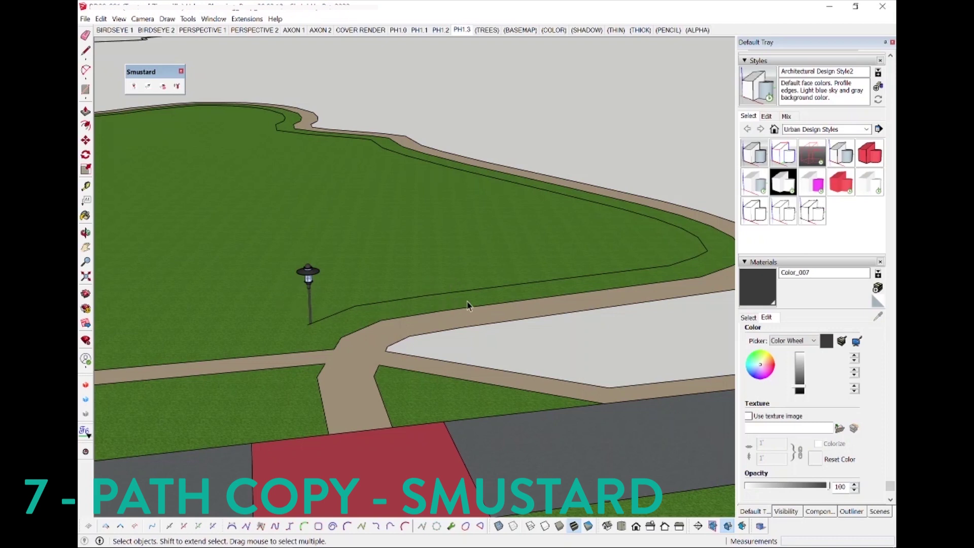
Weld the edges of the line that follows the inside of the trail into one path
scroll(466, 304, down, 1)
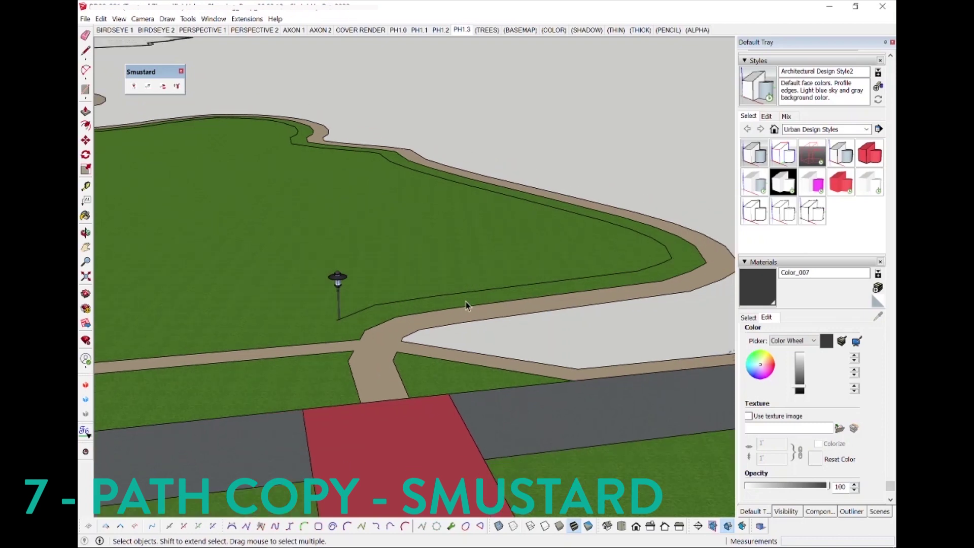
right_click(325, 150)
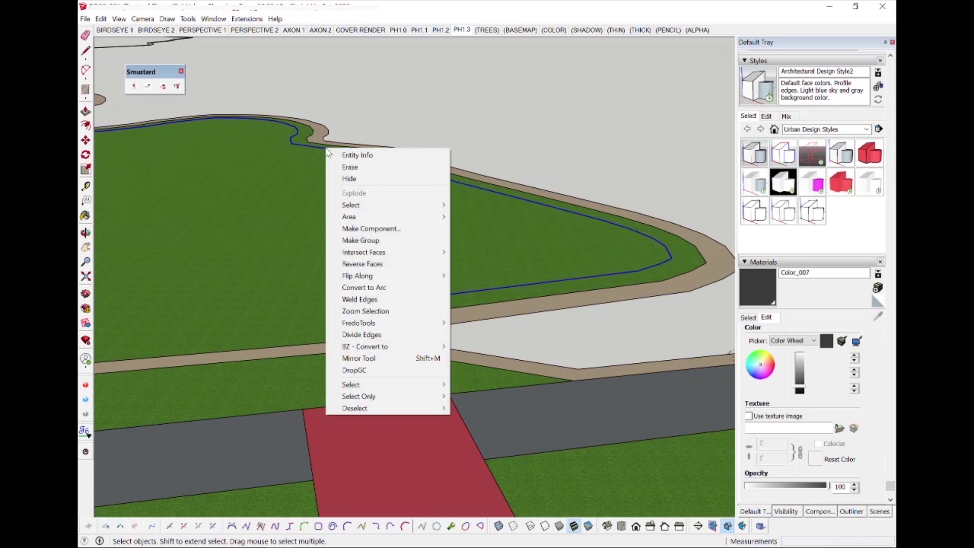
click(374, 301)
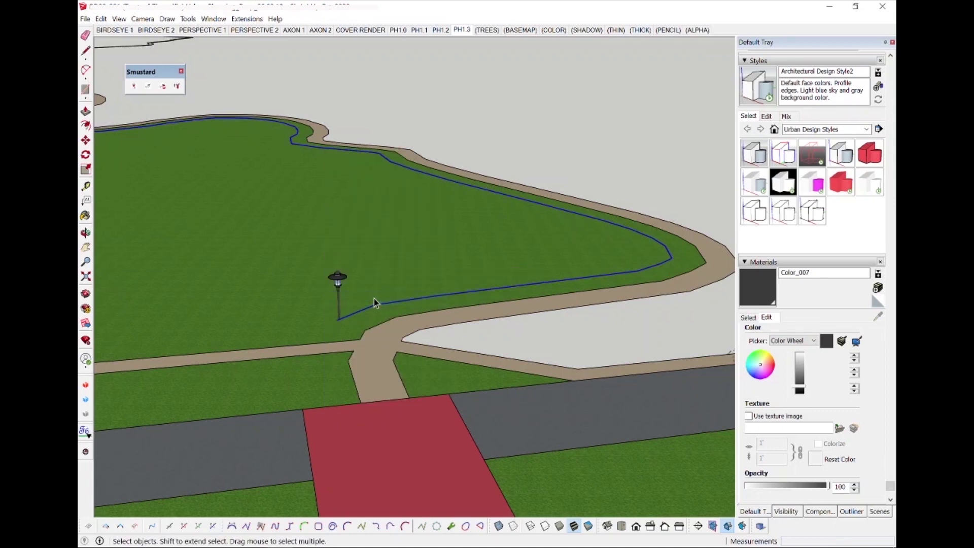
Copy the street lamp along the welded path at 40' spacing with Smustard Path Copy
scroll(340, 317, up, 3)
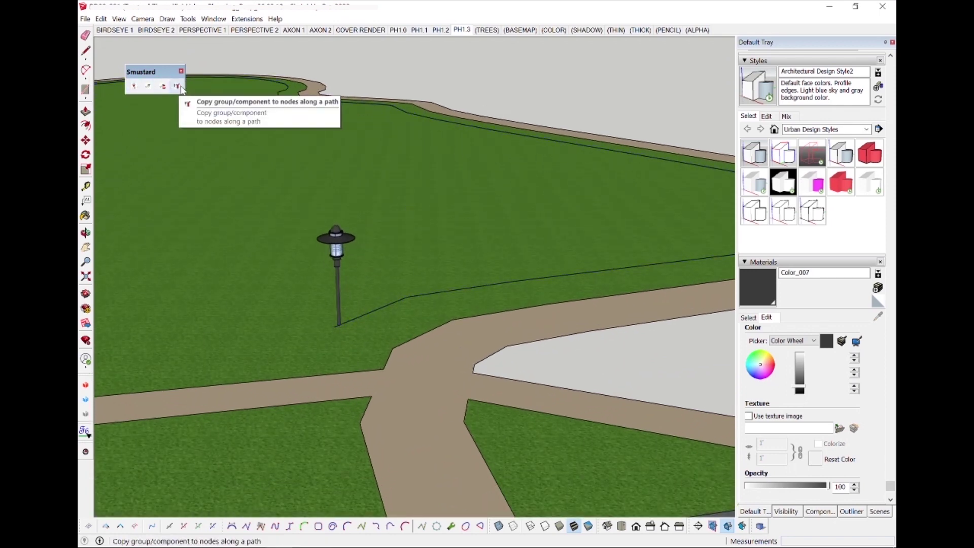
click(177, 86)
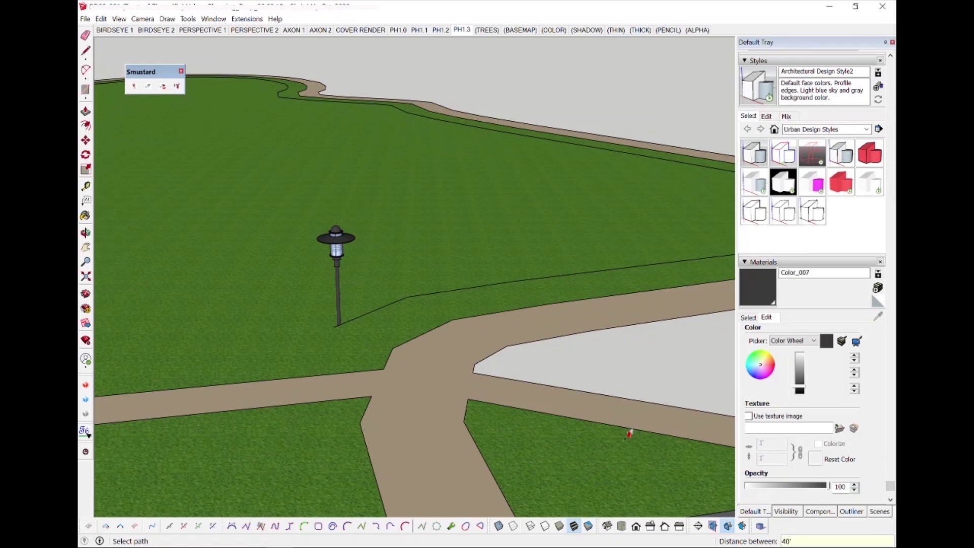
scroll(398, 303, up, 1)
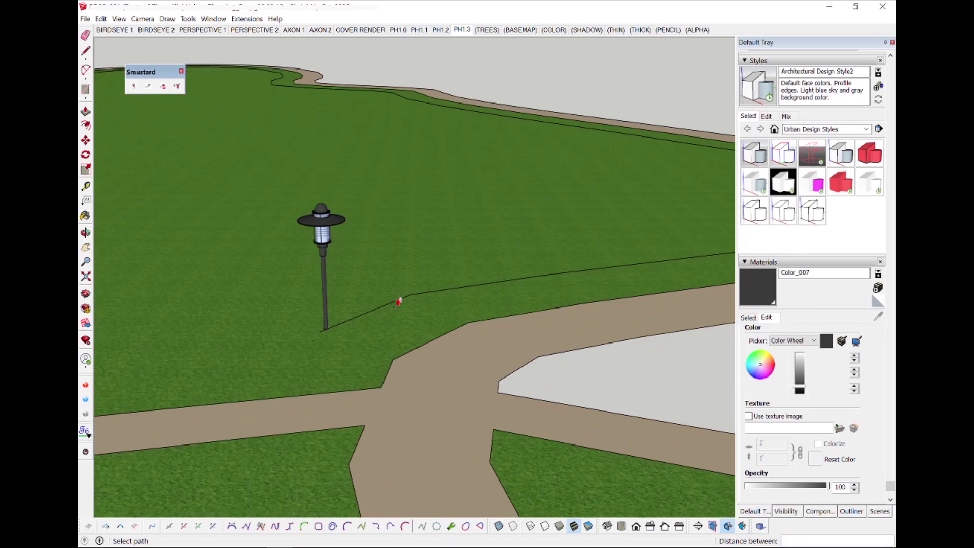
click(398, 298)
click(328, 236)
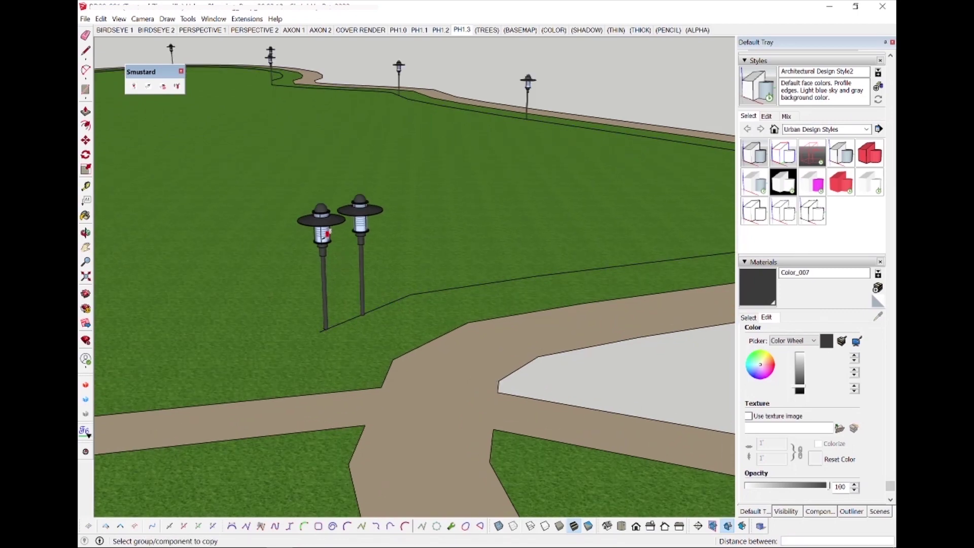
Erase the extra street lamp at the start of the path
scroll(328, 233, down, 3)
key(e)
click(345, 237)
scroll(376, 234, down, 3)
key(space)
Erase the guide path running beneath the row of street lamps
key(e)
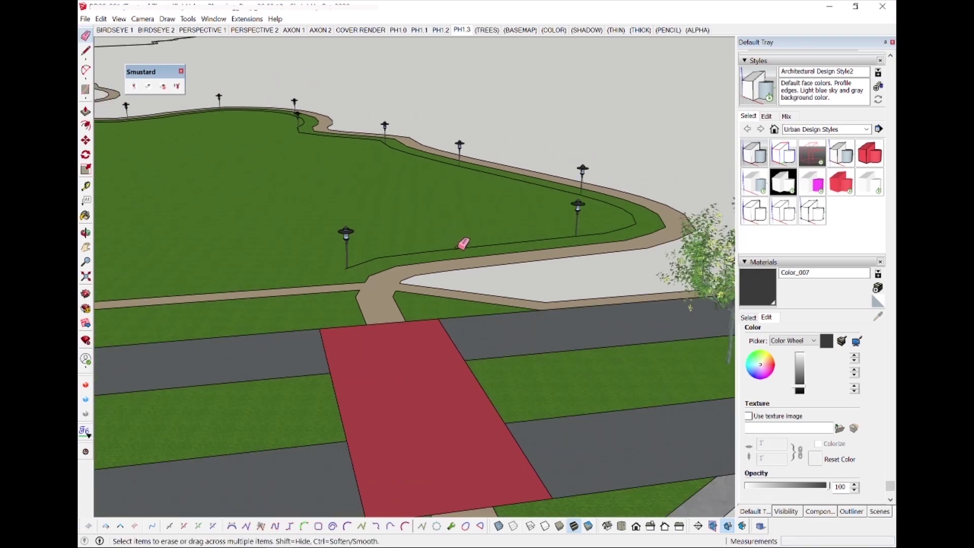
mouse_move(517, 189)
middle_down()
mouse_move(328, 190)
mouse_move(259, 202)
middle_up()
scroll(384, 131, up, 4)
mouse_move(385, 130)
middle_down()
mouse_move(385, 167)
mouse_move(258, 251)
mouse_move(492, 207)
mouse_move(425, 318)
middle_up()
scroll(257, 251, down, 3)
scroll(425, 318, down, 2)
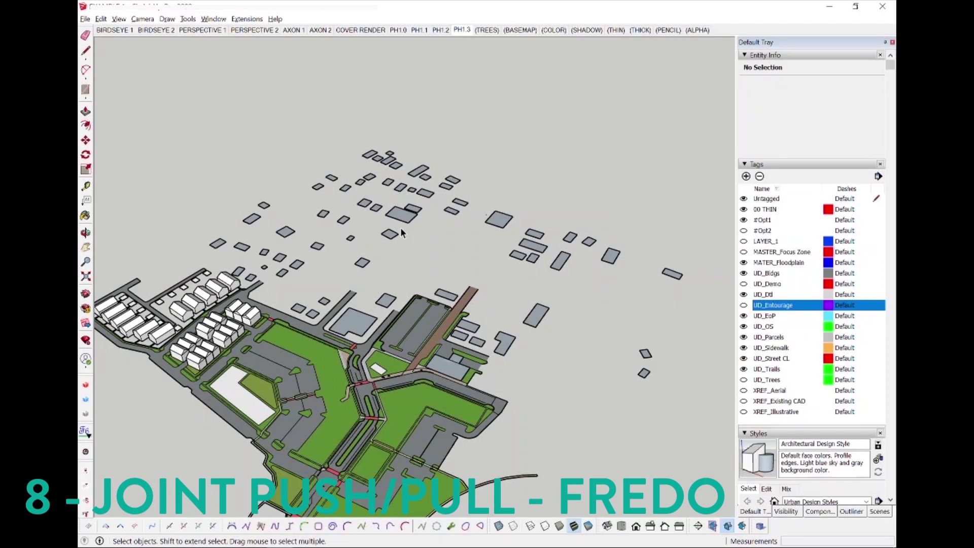
Open the group of existing building footprints for editing and select all of its faces and edges
click(399, 214)
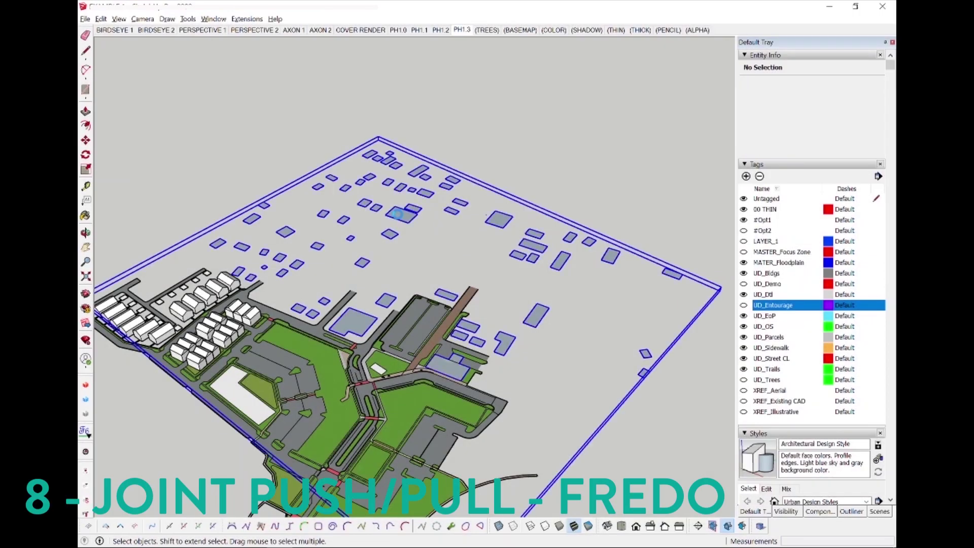
double_click(396, 212)
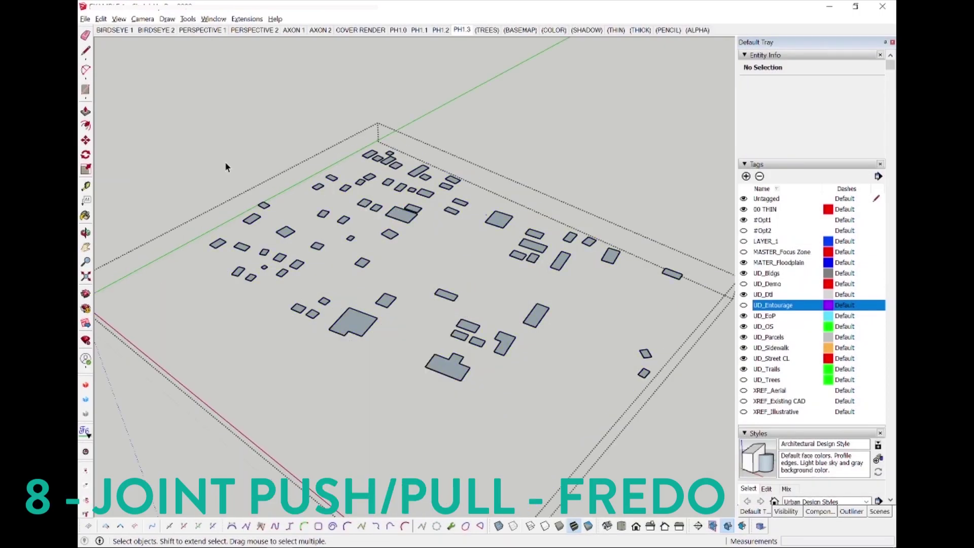
drag(181, 116, 699, 439)
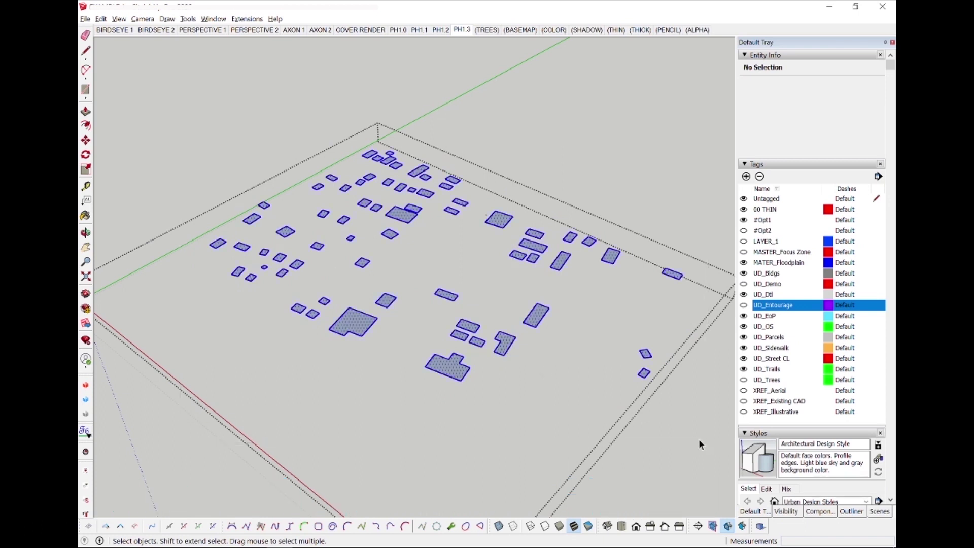
Extrude all selected building footprints upward together by 14' with Fredo6 Joint Push Pull
right_click(84, 324)
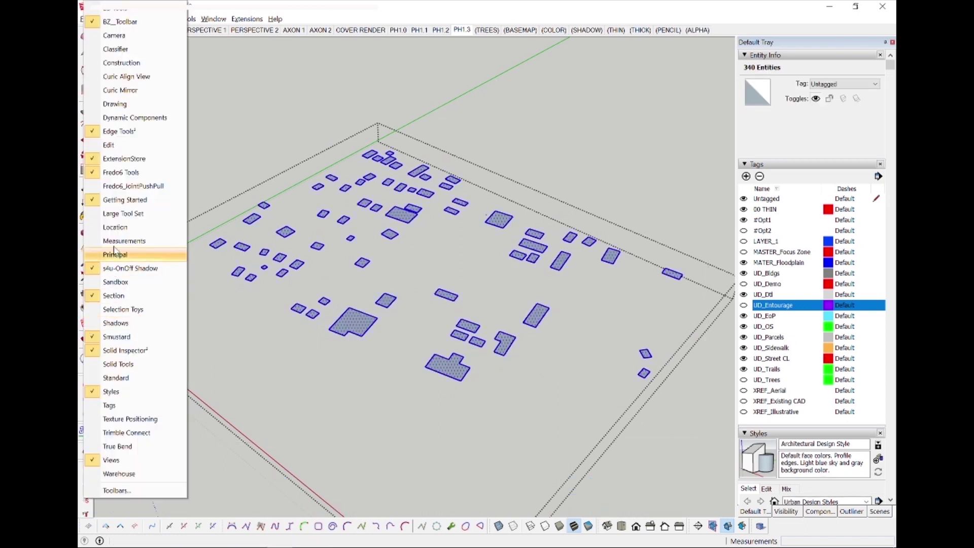
click(122, 186)
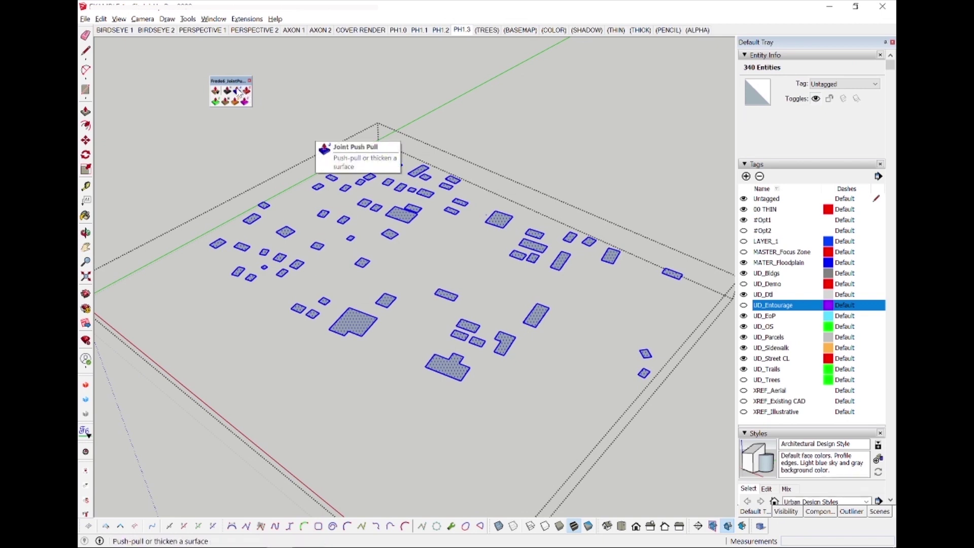
click(239, 92)
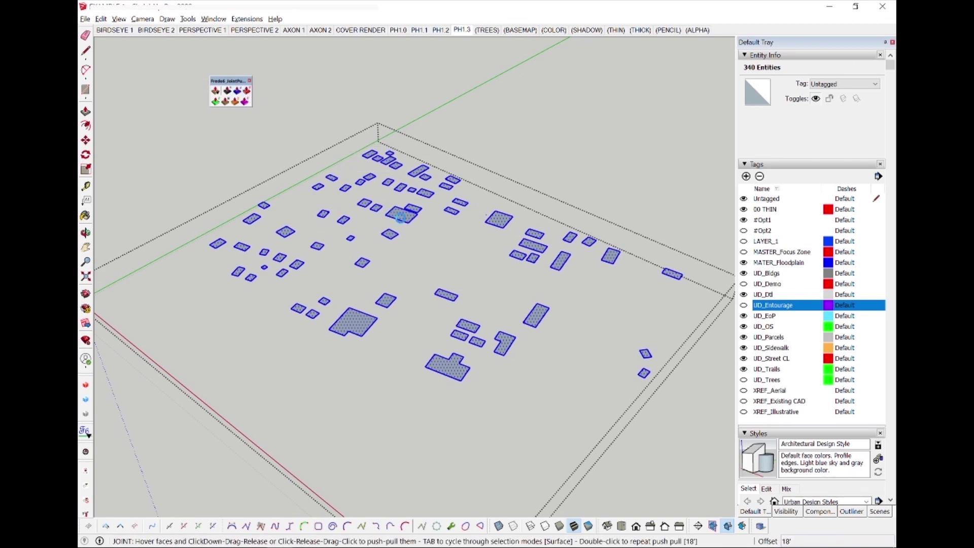
drag(402, 219, 401, 170)
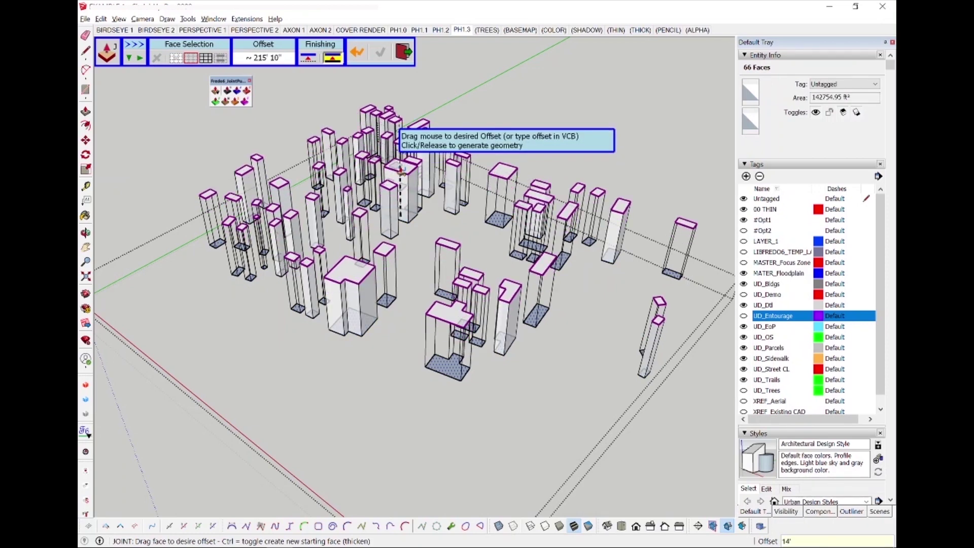
click(401, 169)
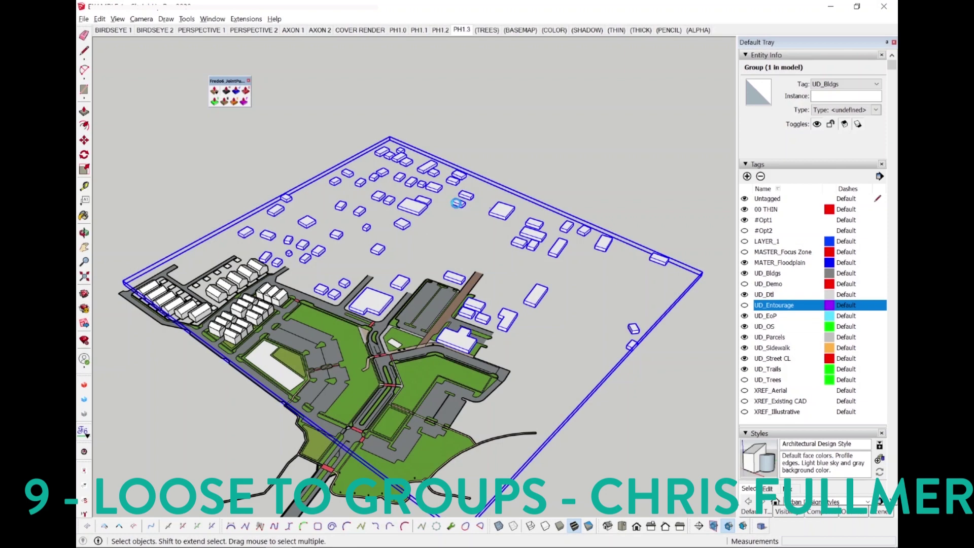
Open the extruded buildings group for editing and turn all its loose geometry into separate groups with Loose to Groups
double_click(457, 204)
drag(358, 157, 489, 226)
drag(252, 196, 307, 230)
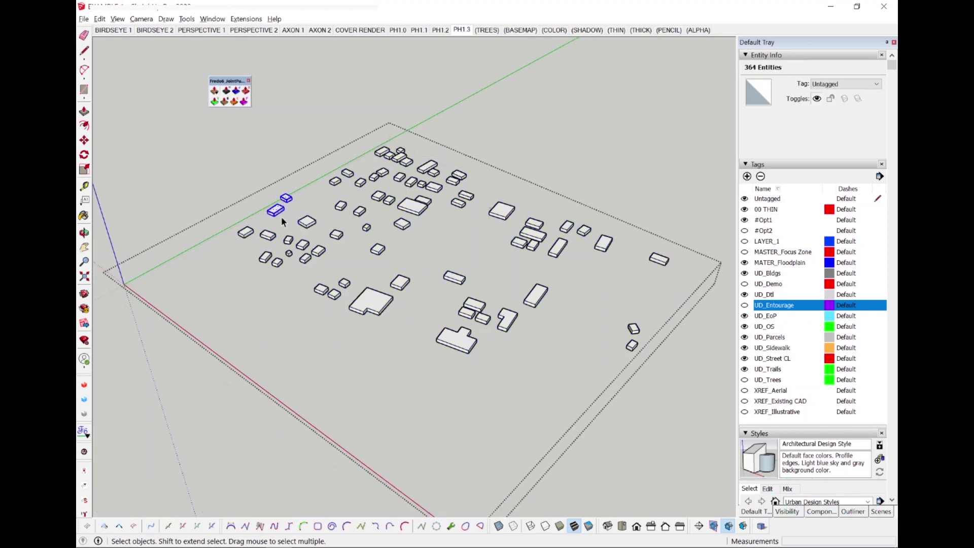
drag(179, 143, 700, 412)
click(247, 19)
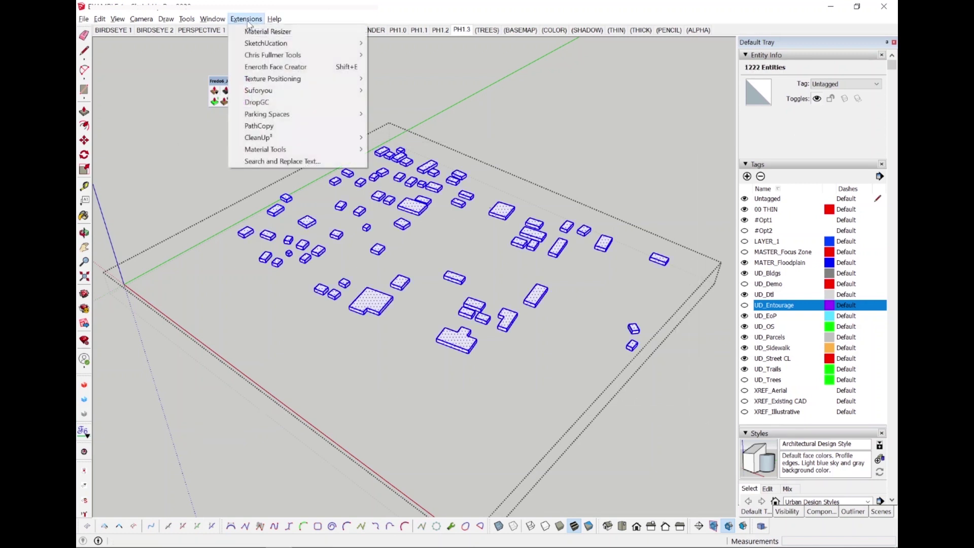
mouse_move(268, 57)
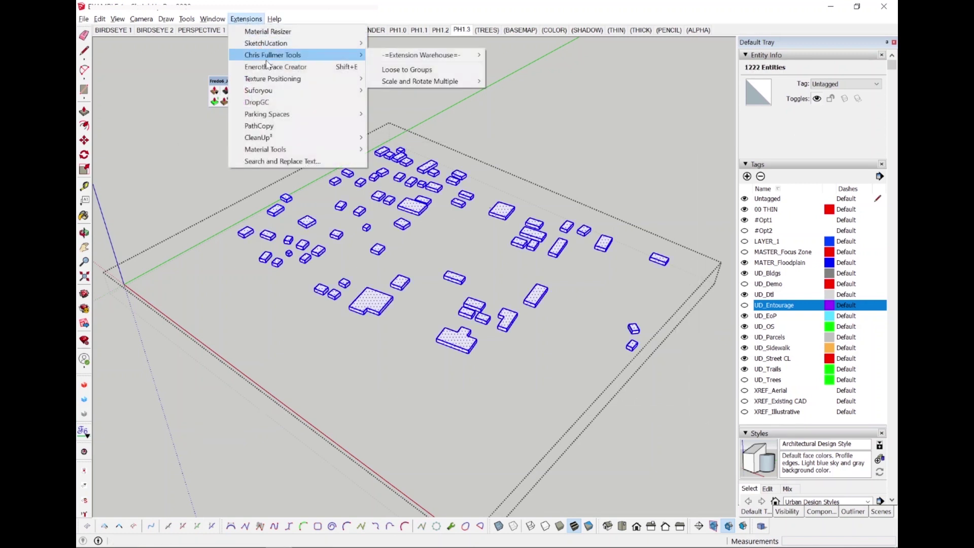
click(403, 69)
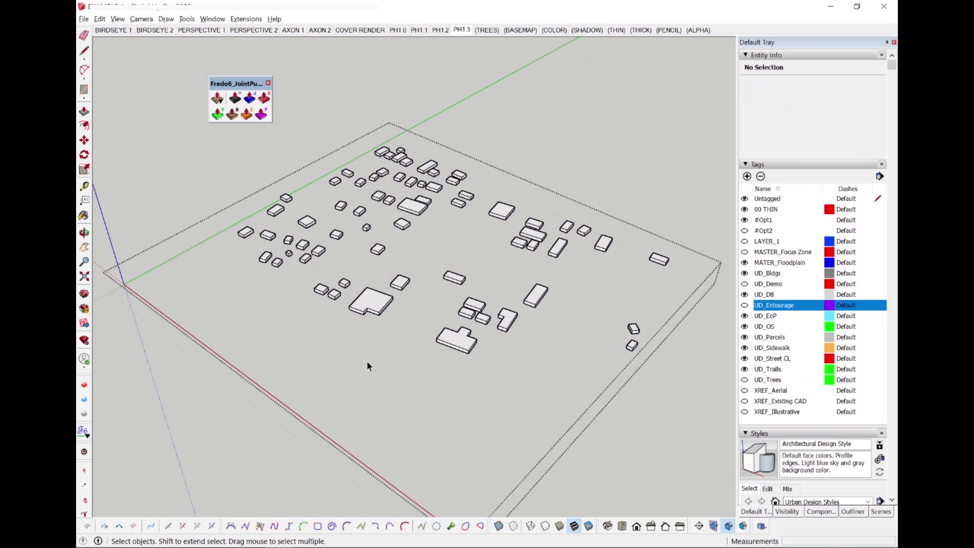
Select some of the buildings and then the whole set to check that each is its own group
drag(377, 202, 376, 200)
drag(557, 333, 465, 239)
drag(695, 362, 196, 136)
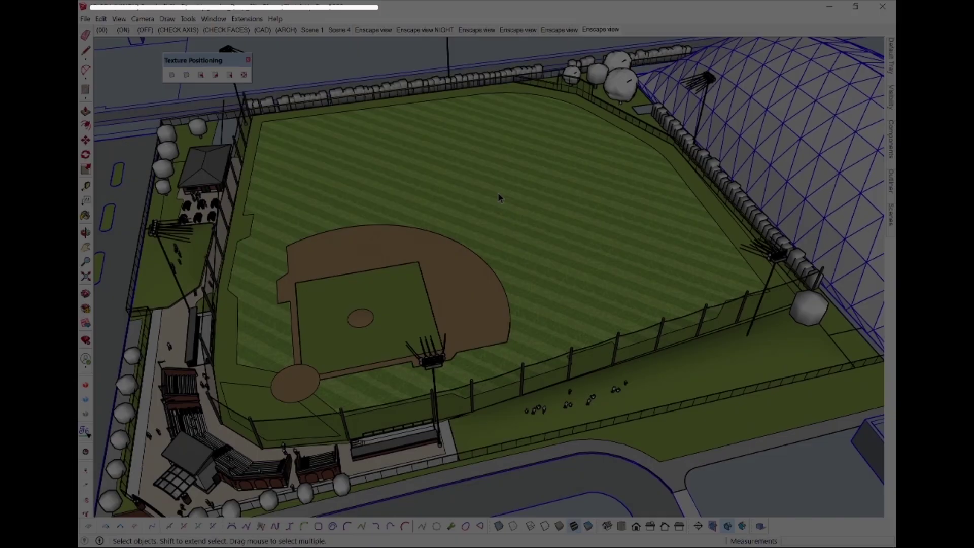
Open the ballfield group and rotate the striped outfield grass texture 90° counter-clockwise with Texture Positioning
scroll(359, 176, up, 2)
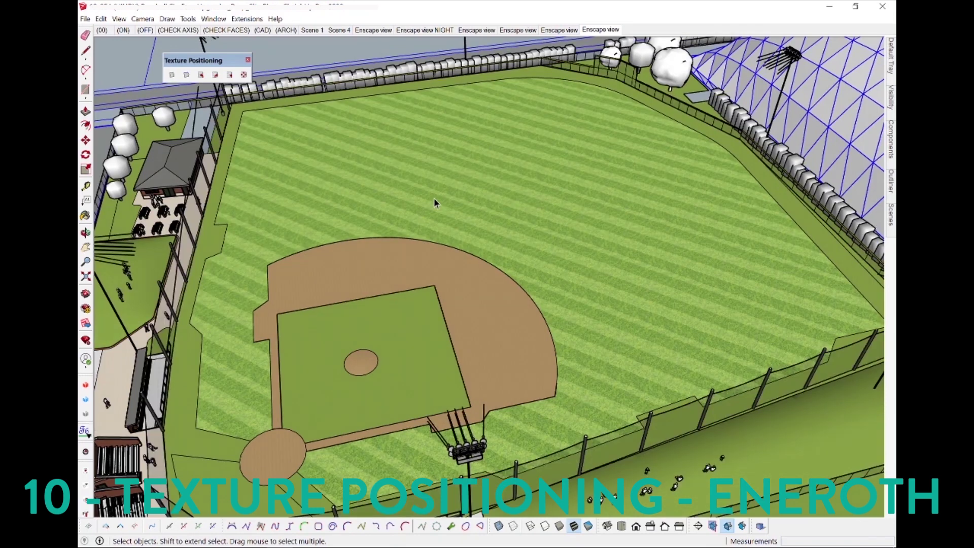
double_click(449, 206)
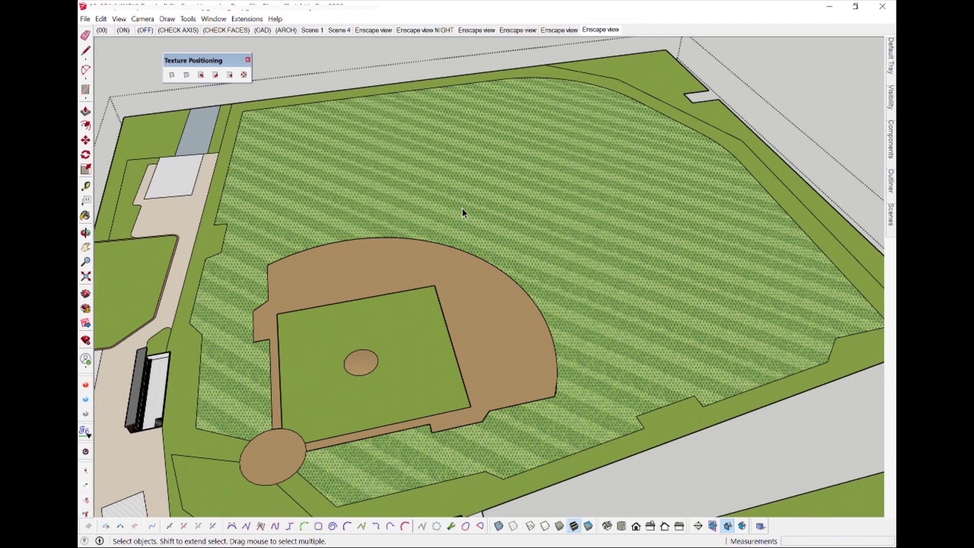
click(201, 75)
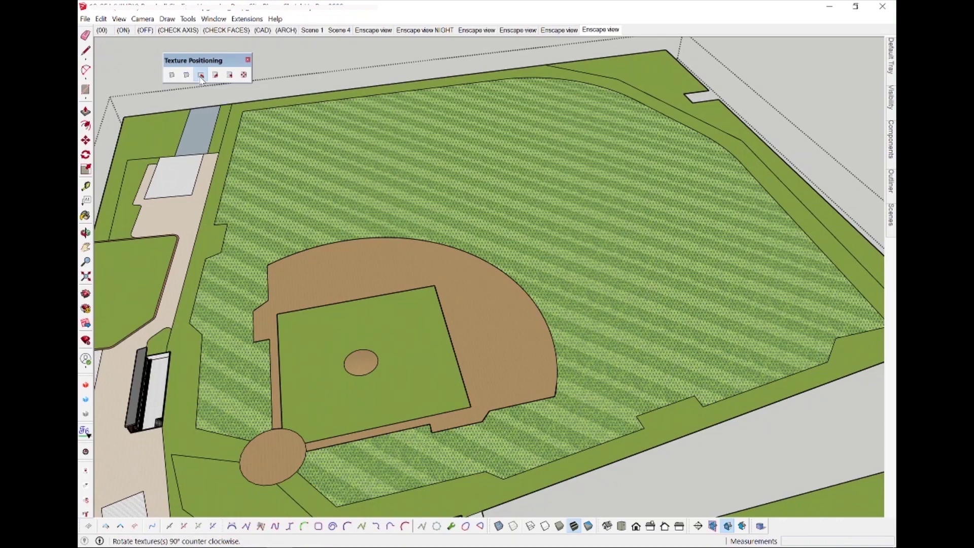
click(299, 61)
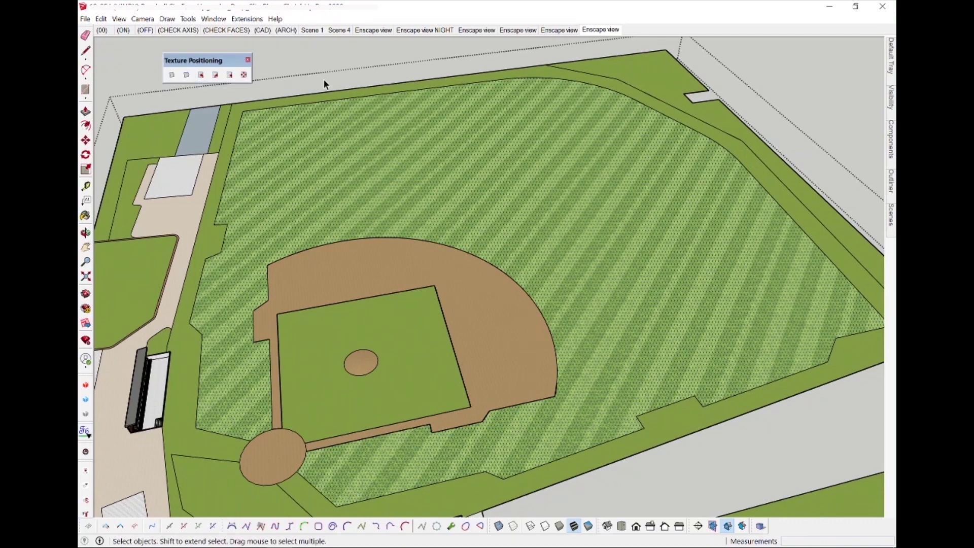
click(316, 74)
middle_drag(410, 199, 330, 193)
drag(331, 193, 305, 201)
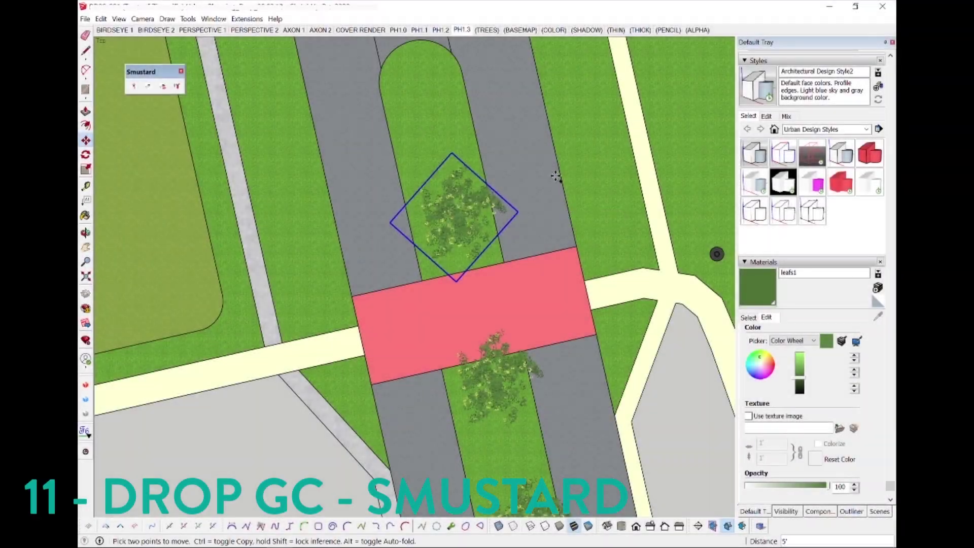
Place a copy of the tree about 20' farther along the planted median, near its rounded end
click(568, 211)
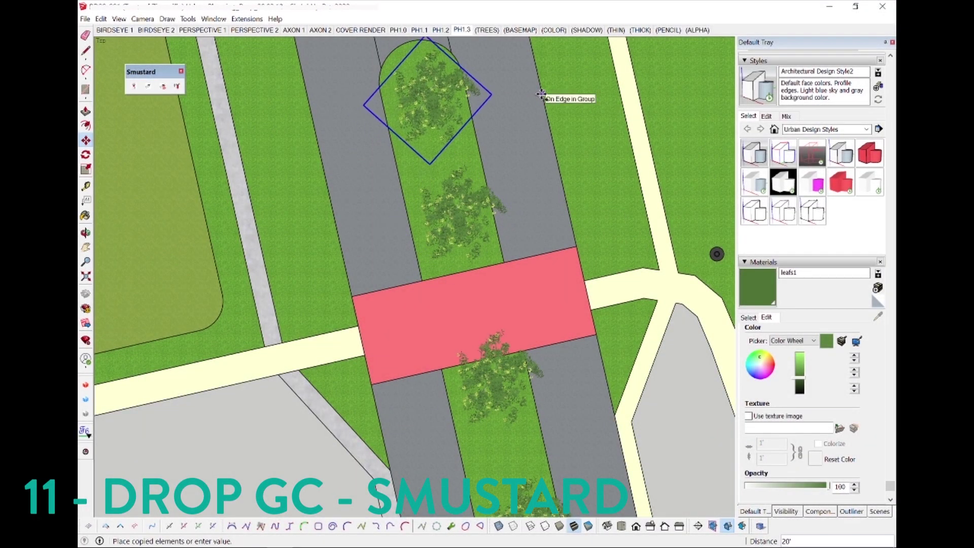
click(535, 104)
key(space)
scroll(536, 108, down, 5)
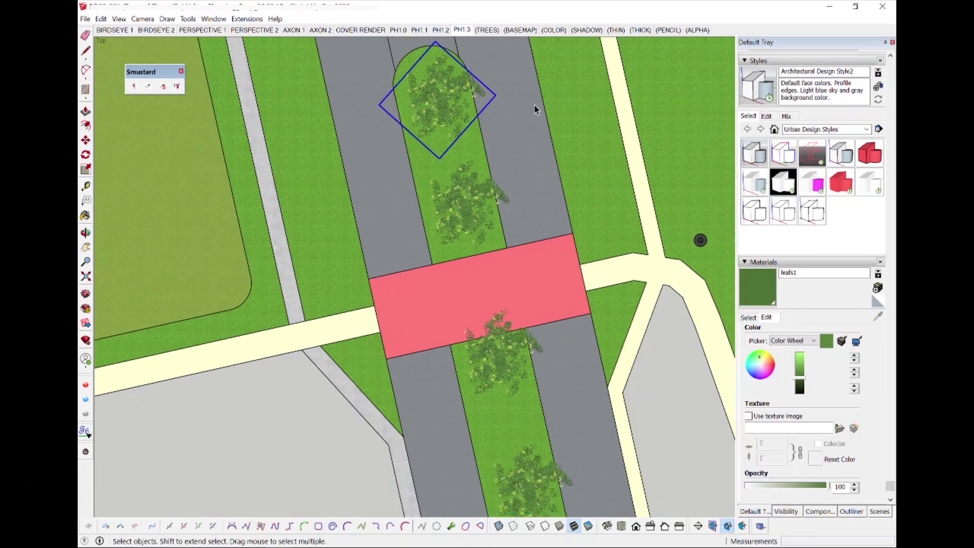
Select the rows of trees floating above the site and drop them onto the geometry below with Smustard DropGC
scroll(482, 154, up, 1)
shift+middle_drag(400, 218, 556, 100)
middle_drag(572, 139, 536, 184)
click(604, 209)
shift+drag(440, 190, 436, 191)
shift+drag(395, 197, 191, 165)
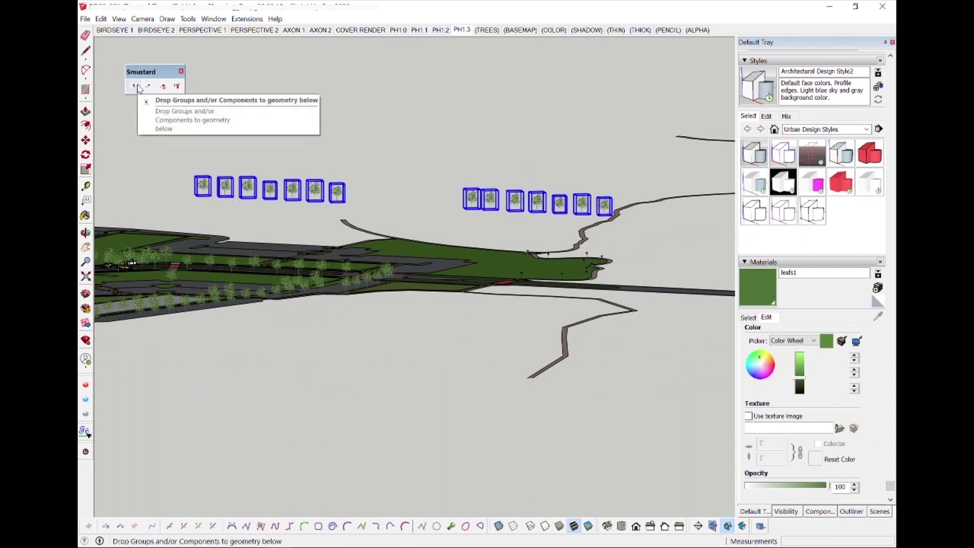
middle_drag(424, 203, 396, 267)
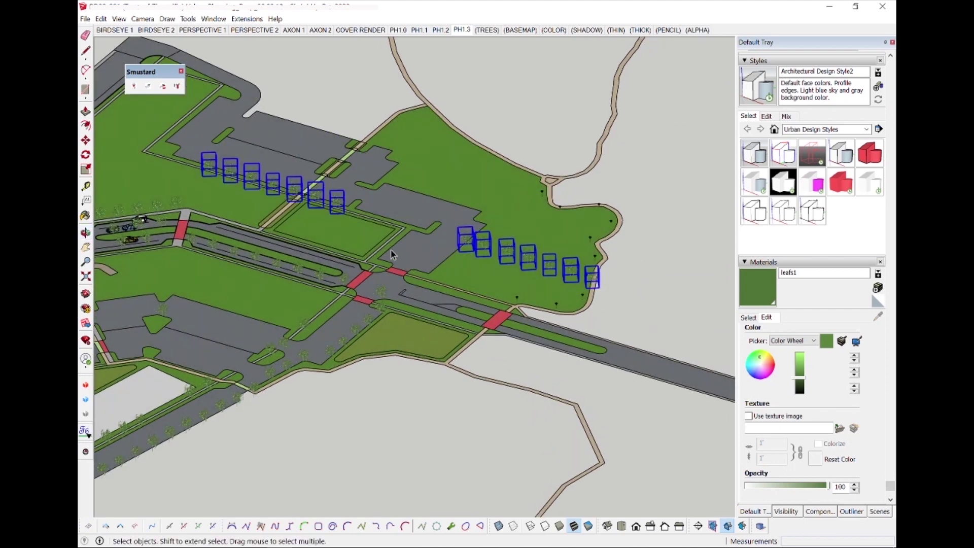
click(134, 88)
click(638, 312)
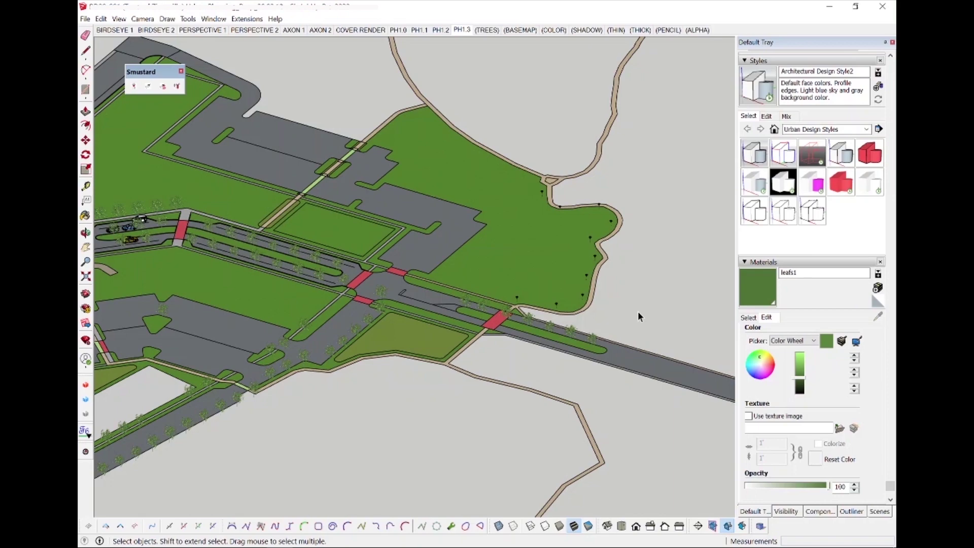
scroll(571, 307, up, 10)
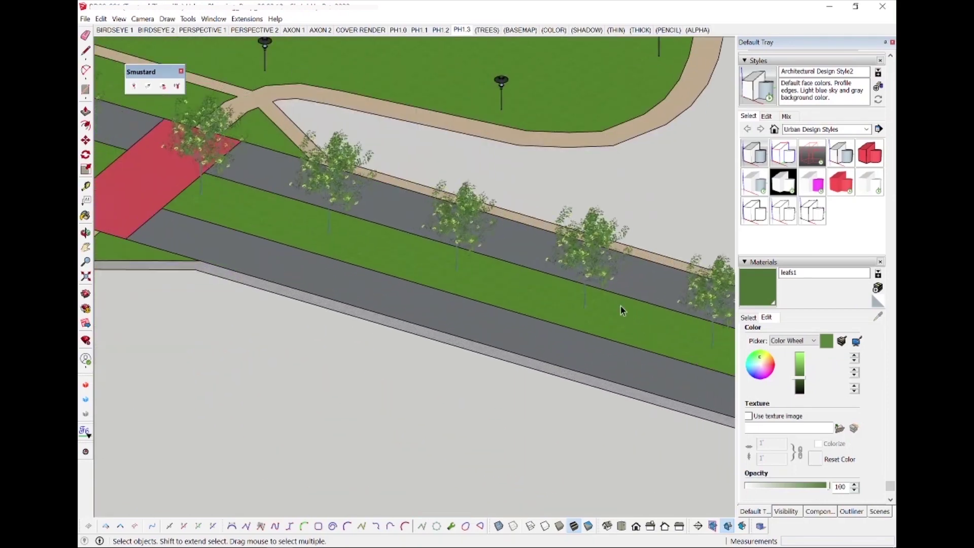
middle_drag(609, 292, 346, 180)
scroll(347, 180, down, 5)
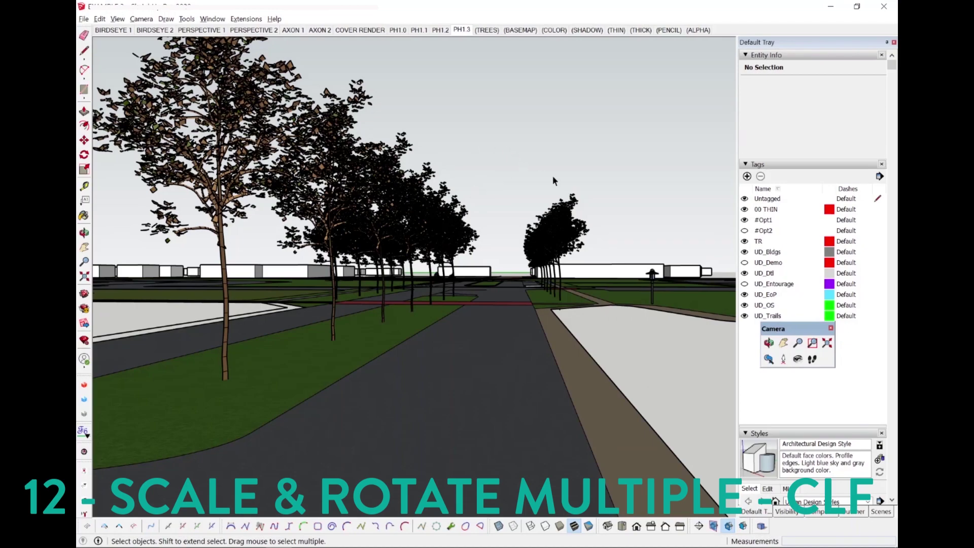
Select all active instances of the Tree 1 street tree component and start Scale and Rotate Randomly on them
middle_drag(311, 306, 374, 269)
click(363, 218)
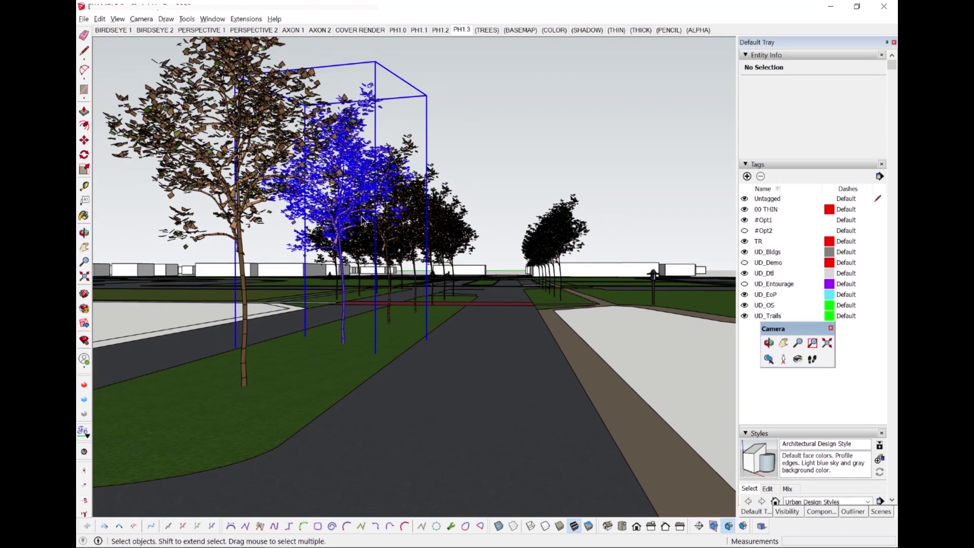
right_click(363, 218)
mouse_move(430, 500)
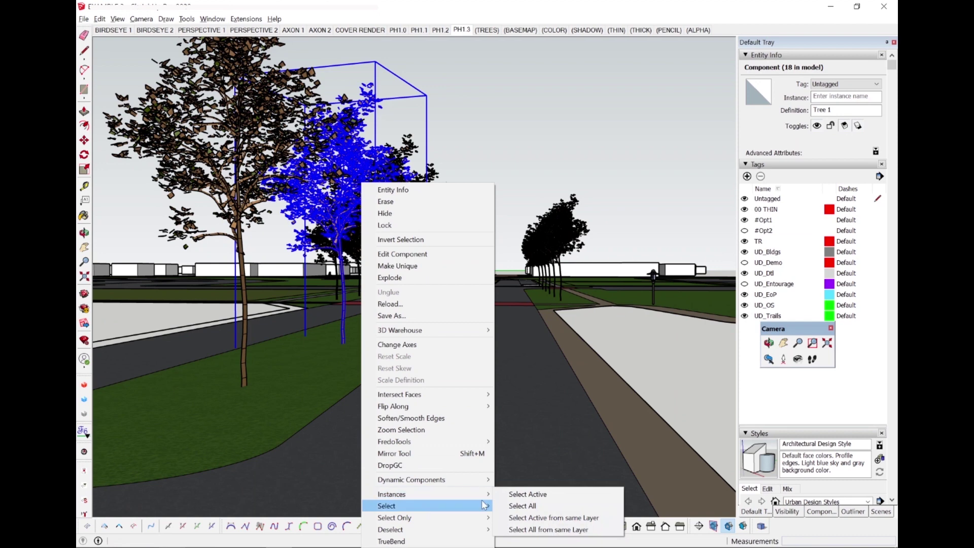
click(532, 497)
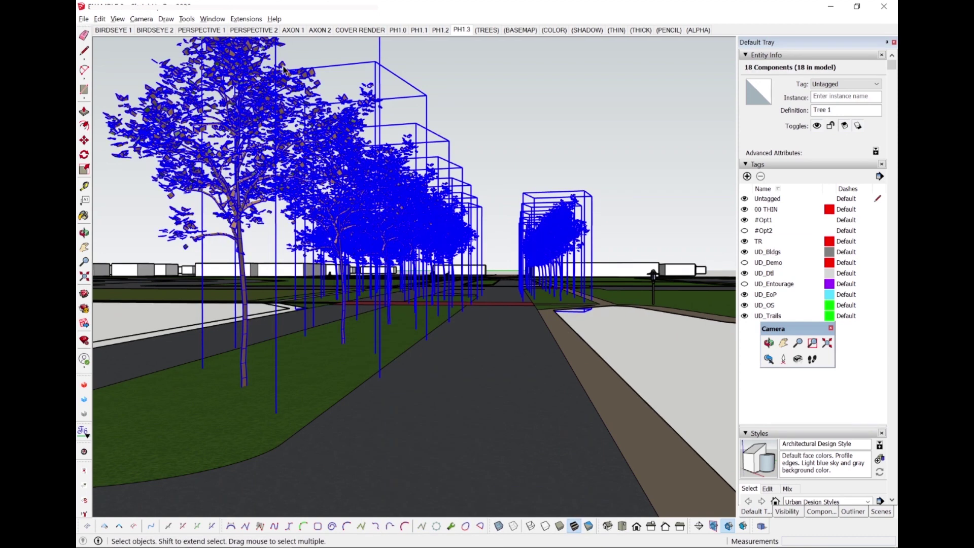
click(246, 19)
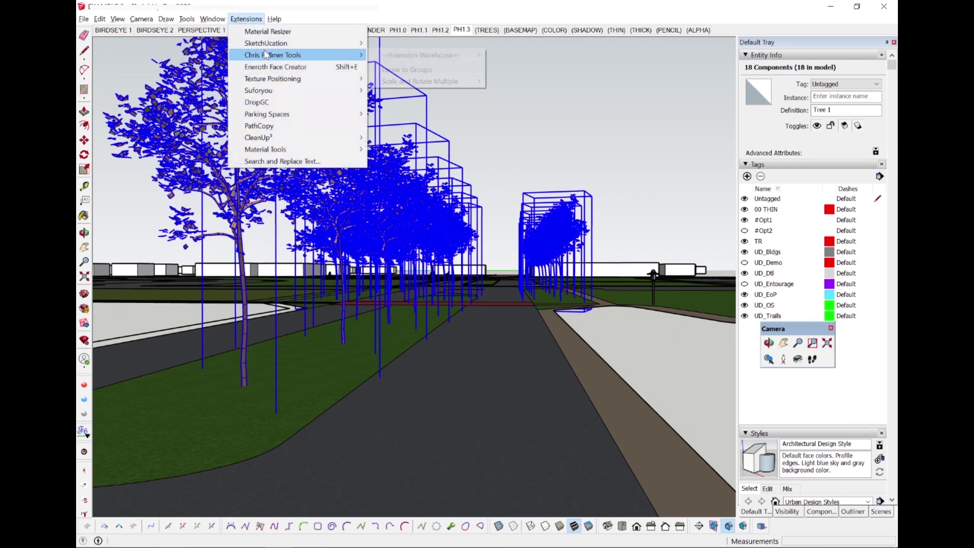
mouse_move(276, 55)
mouse_move(401, 81)
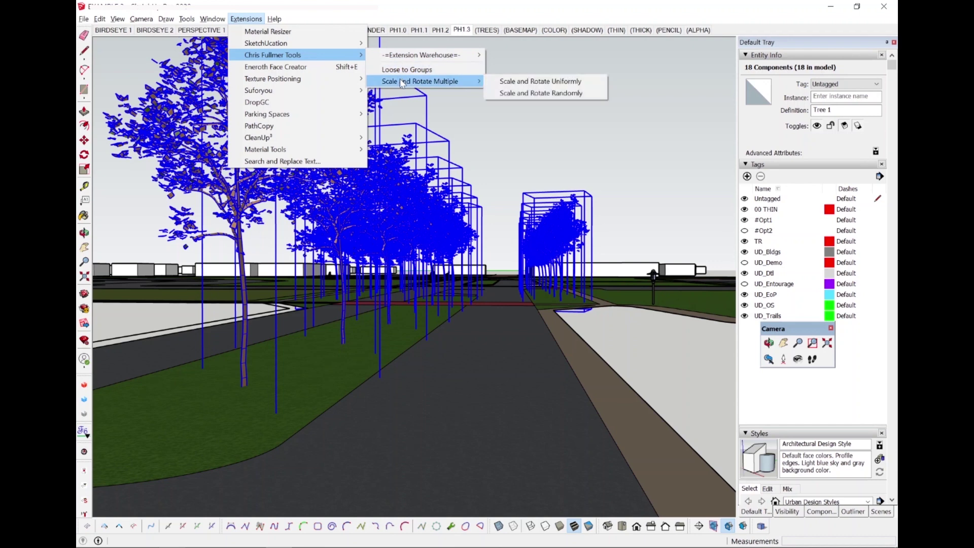
click(546, 93)
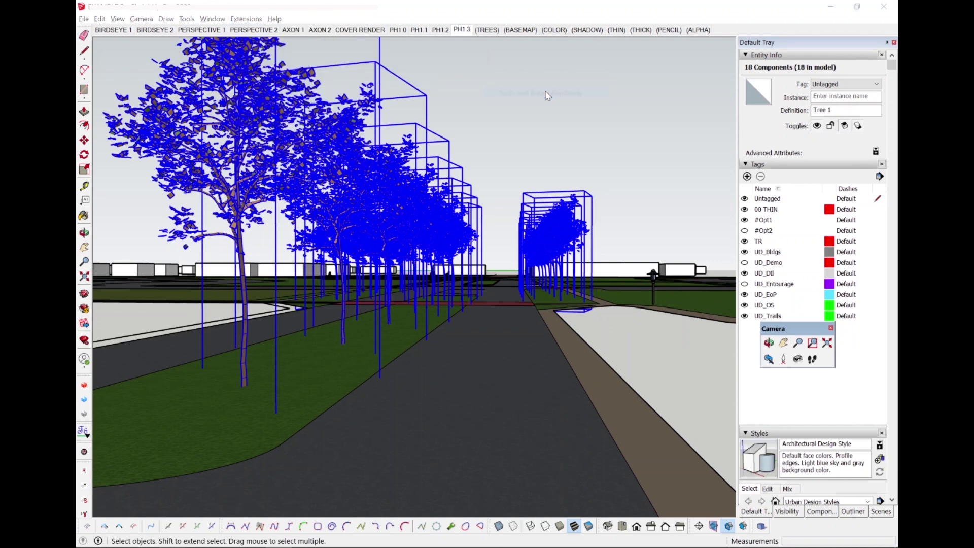